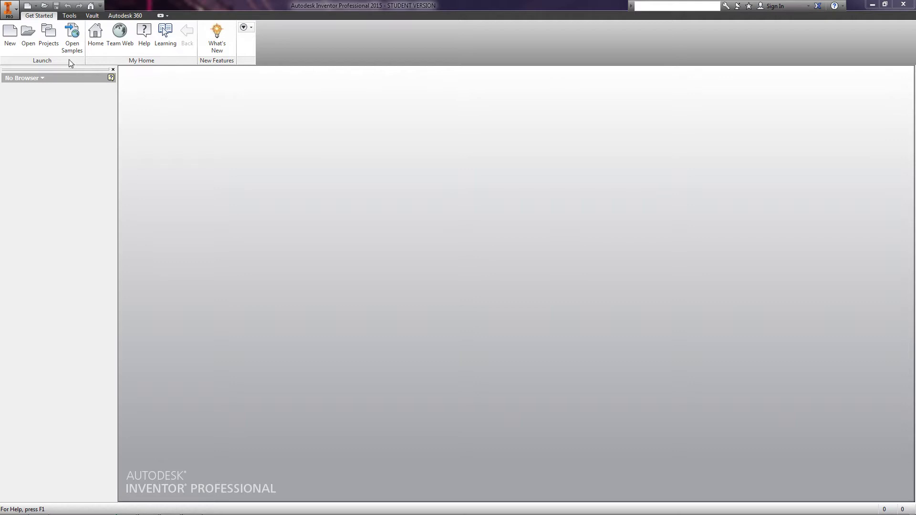
# Step: From the Projects dialog, start a New Single User Project and advance to its Project File page
pyautogui.click(46, 36)
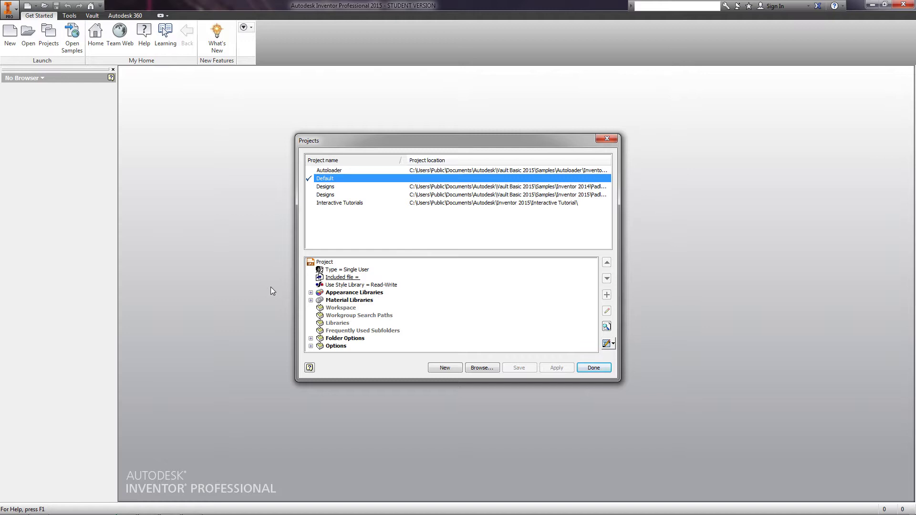
pyautogui.click(452, 368)
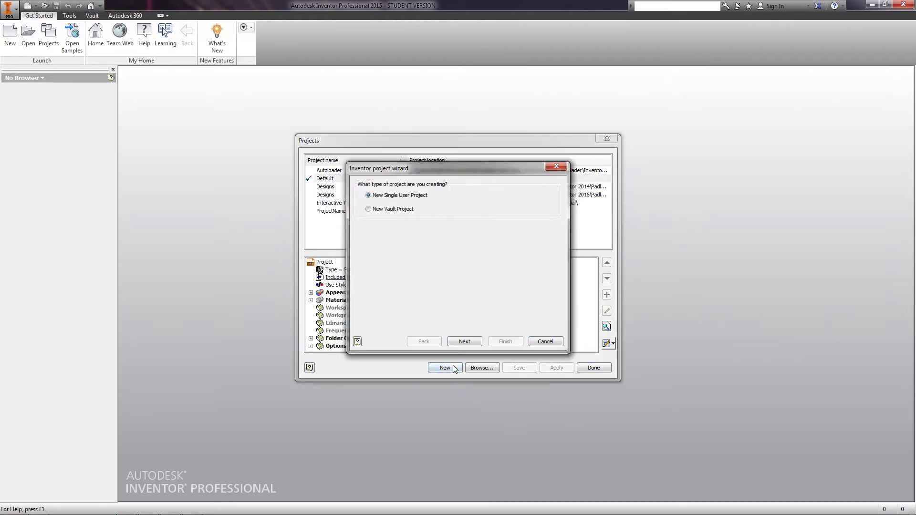
pyautogui.click(373, 195)
pyautogui.click(458, 343)
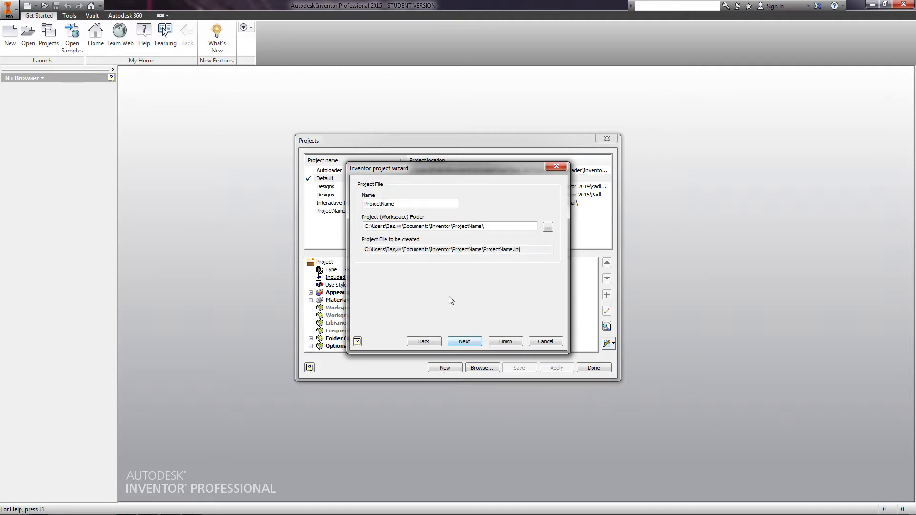
# Step: Name the project 'inventor tutorials' with workspace folder F:\forvideolessons\inventor tutorials
pyautogui.doubleClick(418, 203)
pyautogui.write('inventor tutorials')
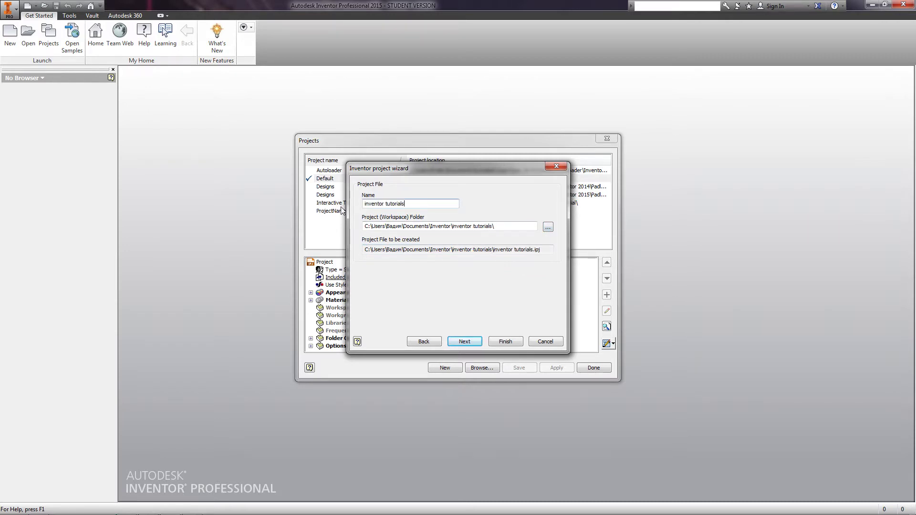
pyautogui.click(547, 227)
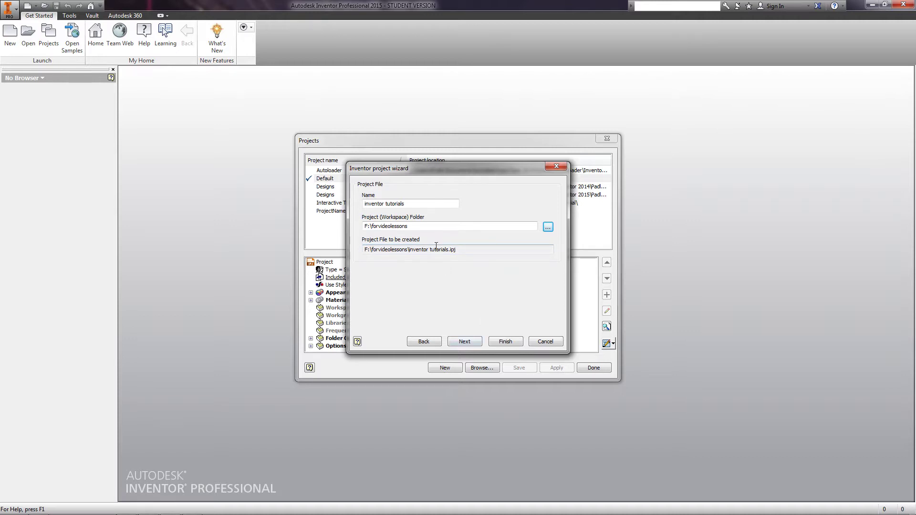
pyautogui.click(420, 227)
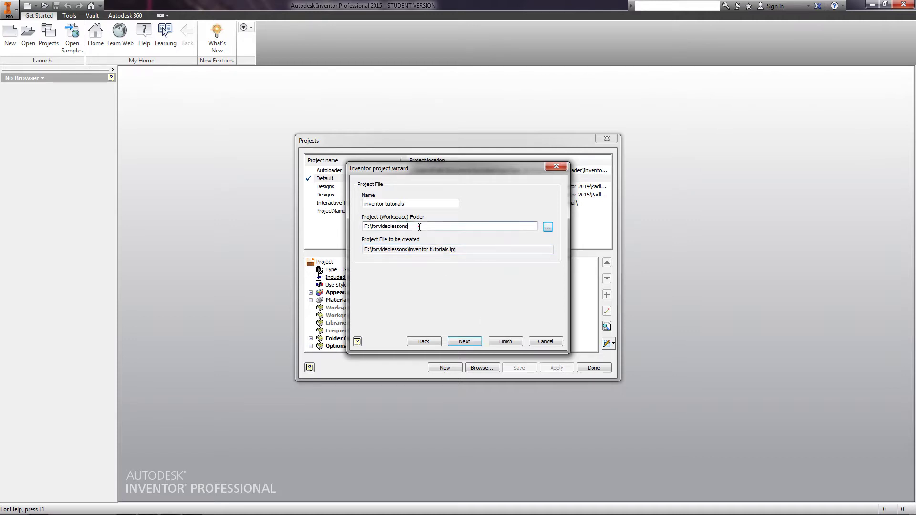
pyautogui.write('\\inventor tutorials')
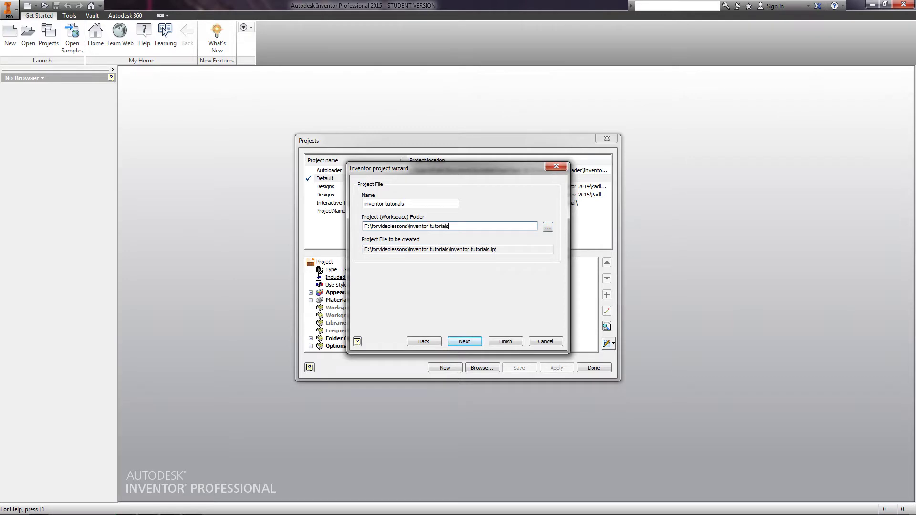
# Step: Finish the project wizard and confirm creating the missing project folder
pyautogui.click(464, 342)
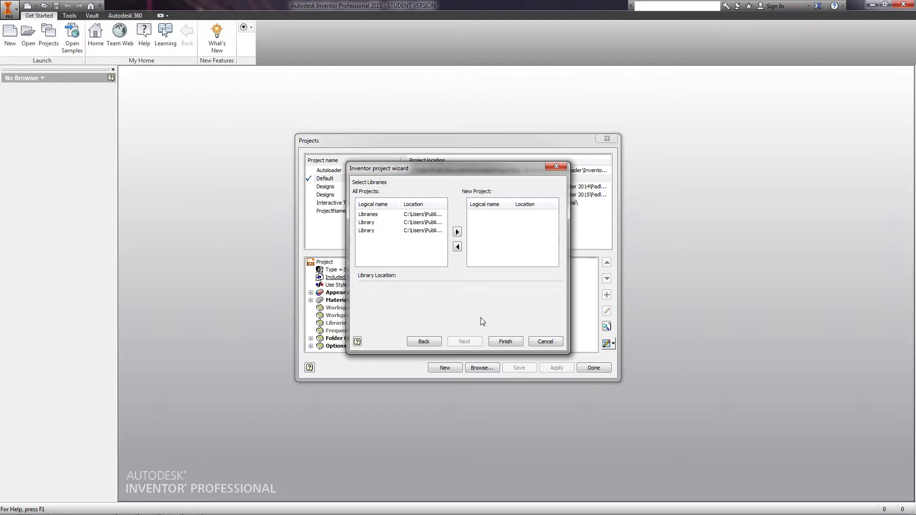
pyautogui.click(504, 342)
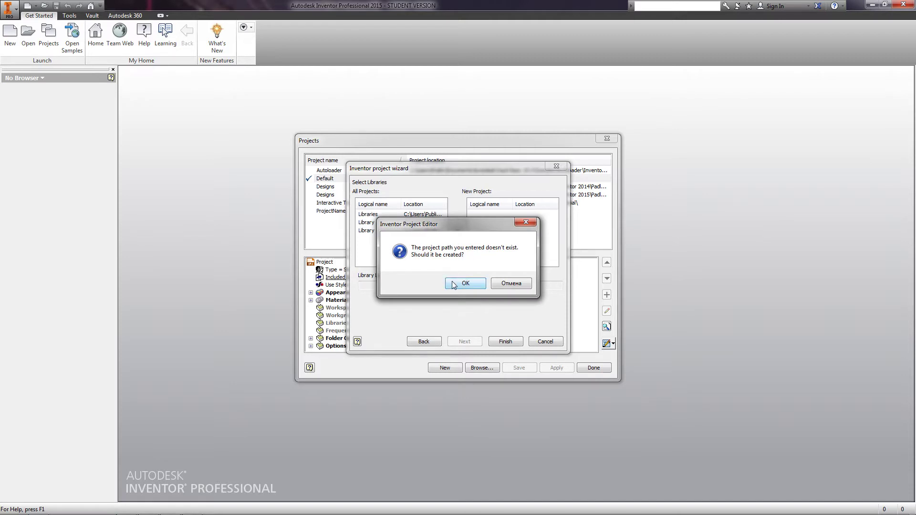
pyautogui.click(459, 283)
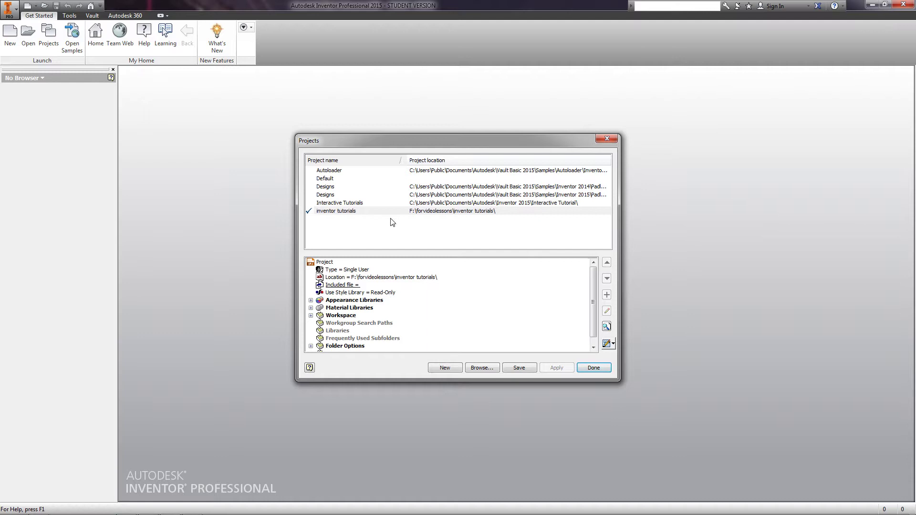
# Step: Create a new part from Standard.ipt with inventor tutorials.ipj as the project file
pyautogui.click(594, 368)
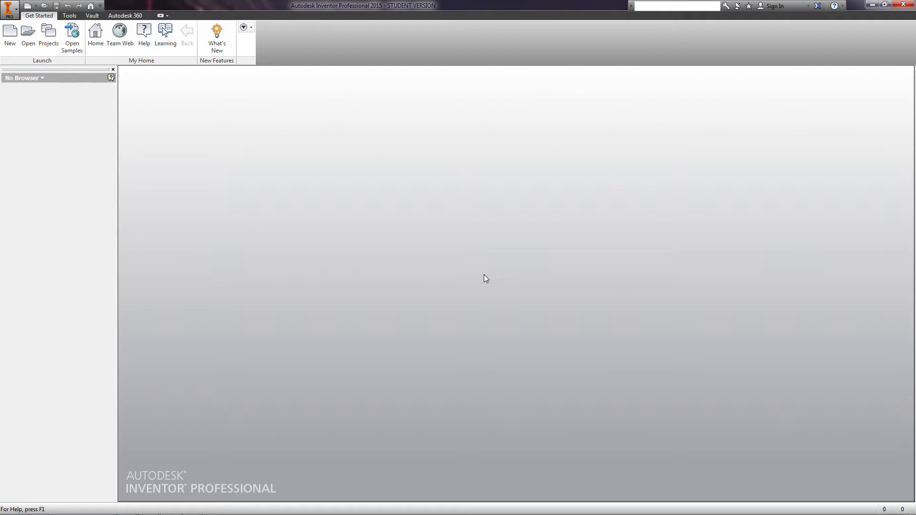
pyautogui.click(9, 36)
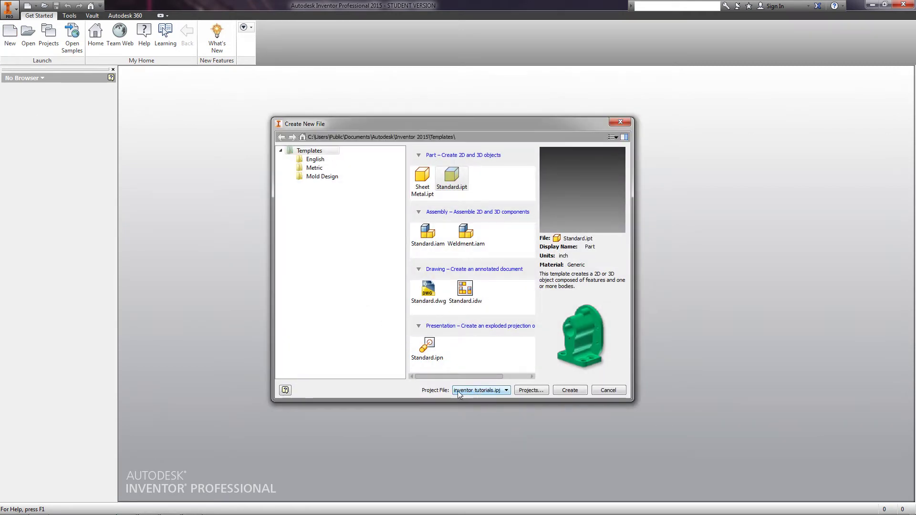
pyautogui.click(499, 391)
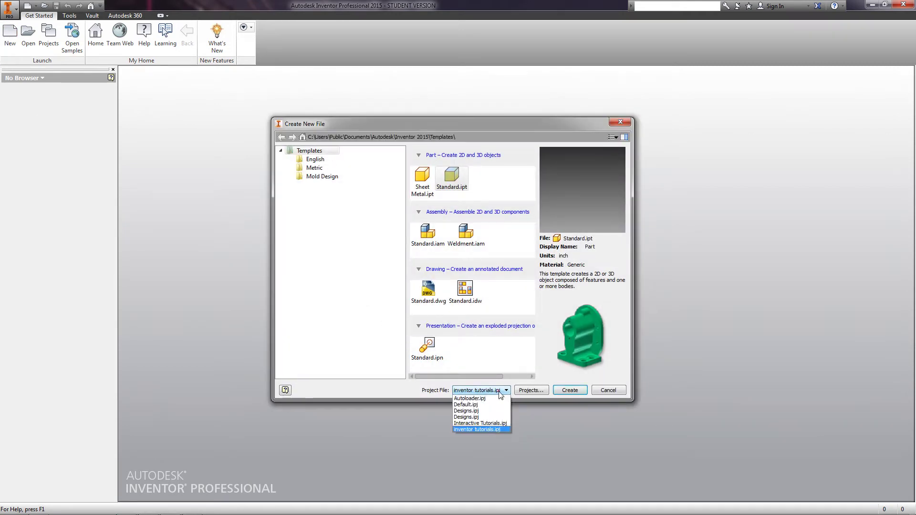
pyautogui.click(475, 429)
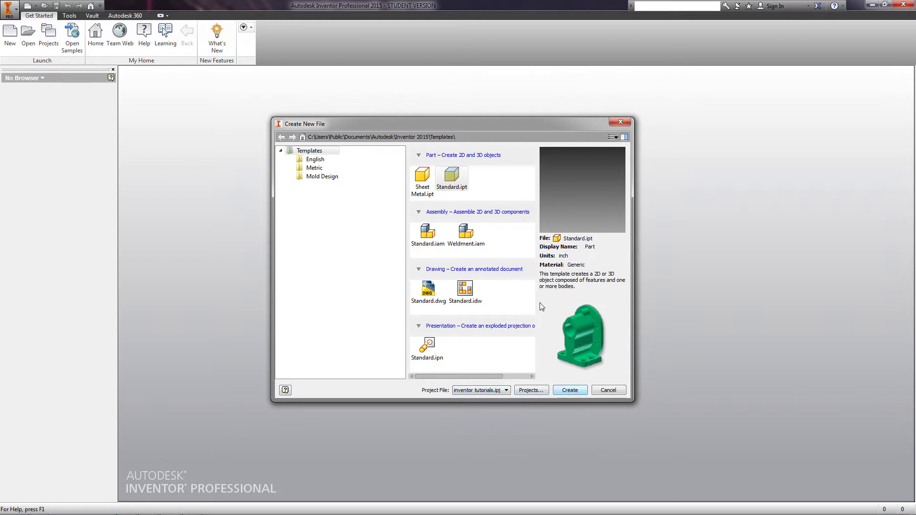
pyautogui.click(571, 390)
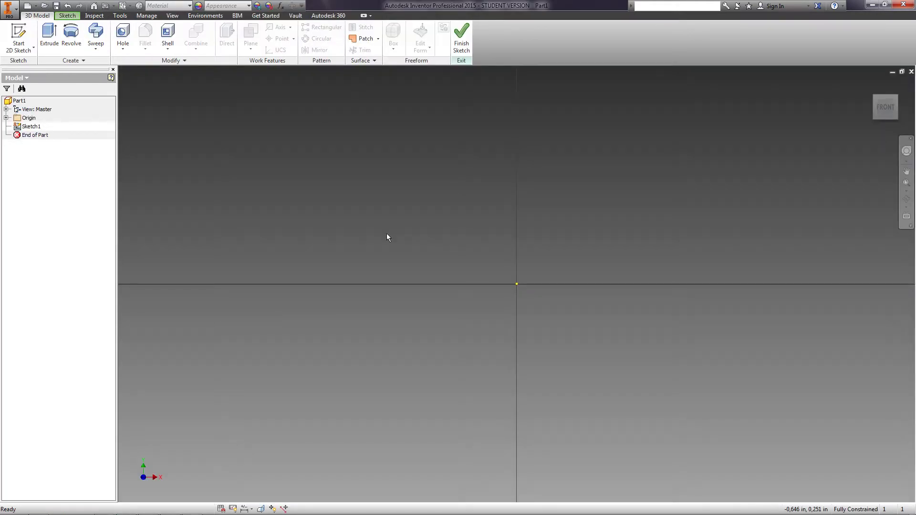
# Step: In the Parameters dialog, add user parameter L1 = 200 in with comment 'line1'
pyautogui.click(149, 16)
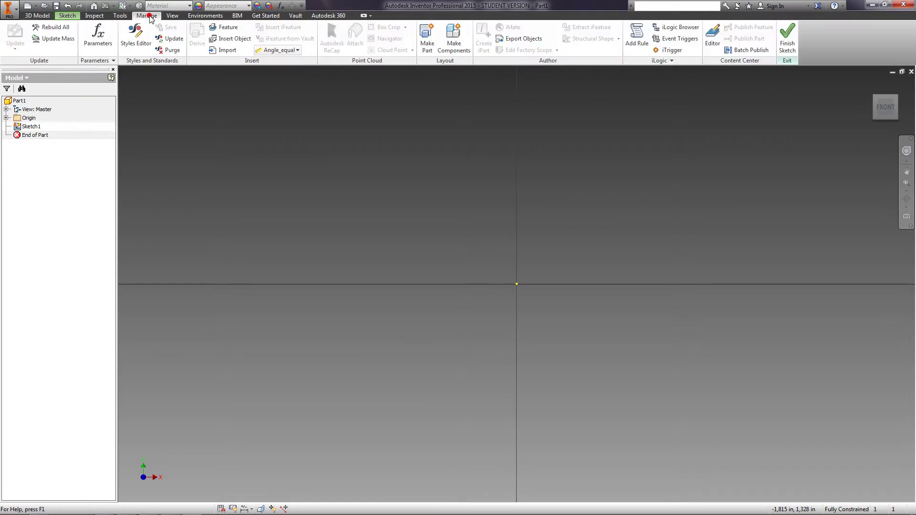
pyautogui.click(98, 38)
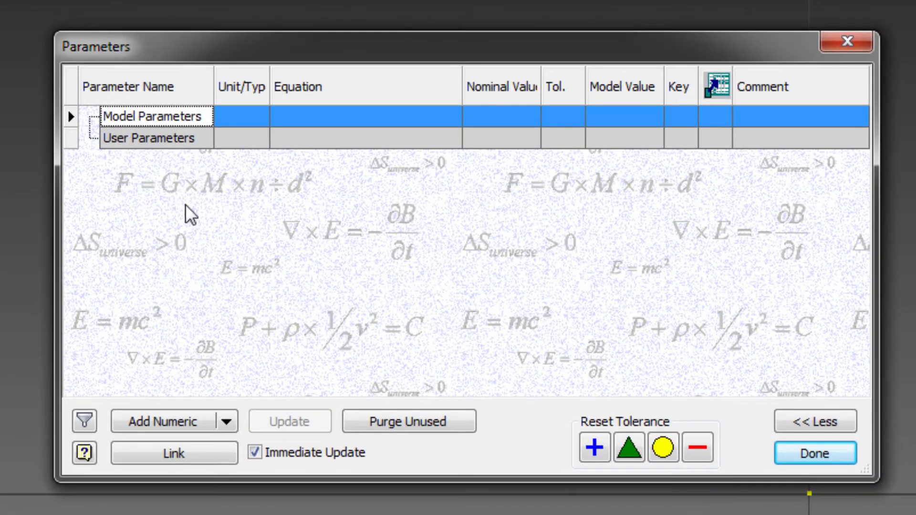
pyautogui.click(167, 428)
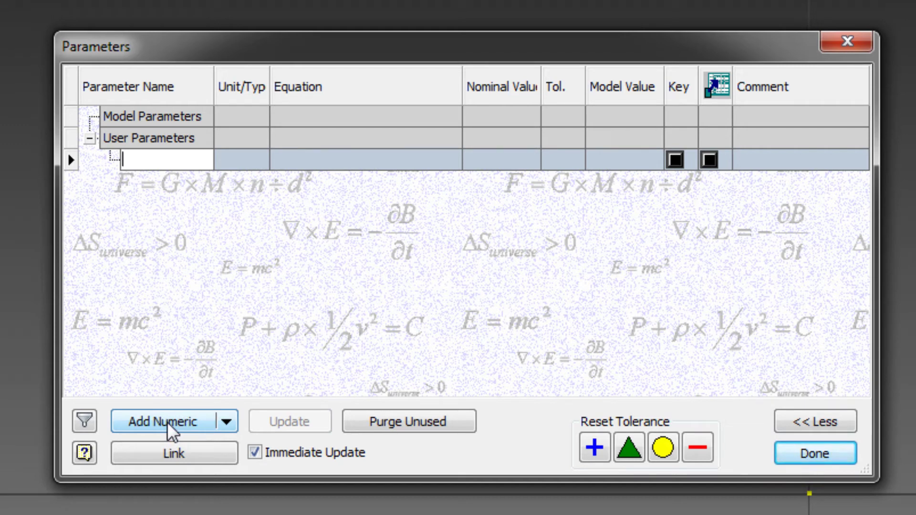
pyautogui.write('L1')
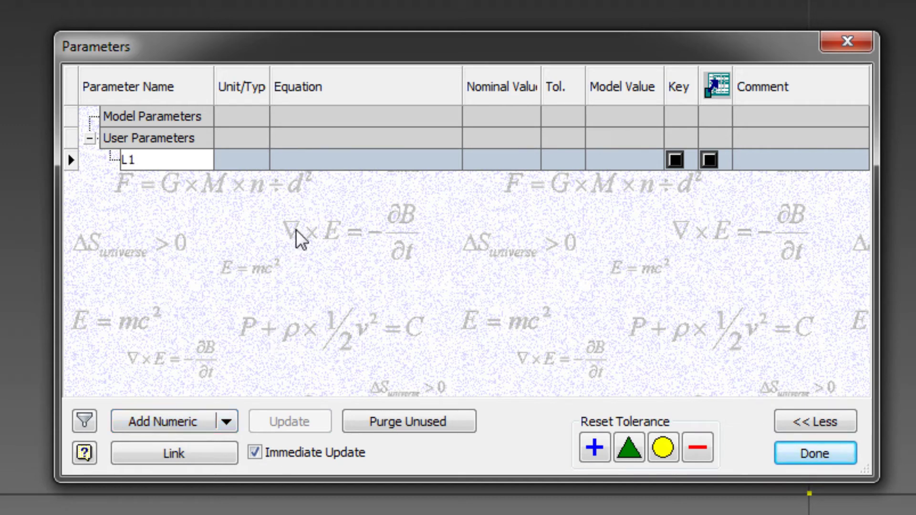
pyautogui.click(317, 161)
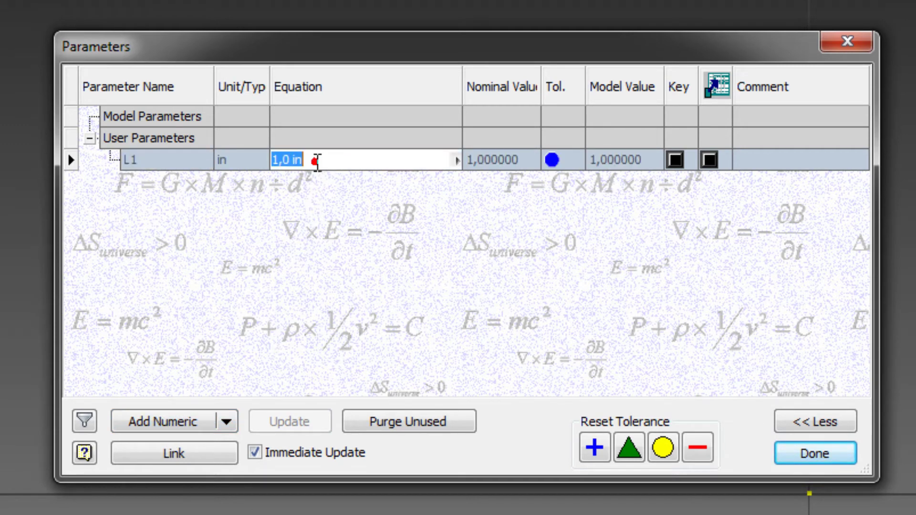
pyautogui.write('200')
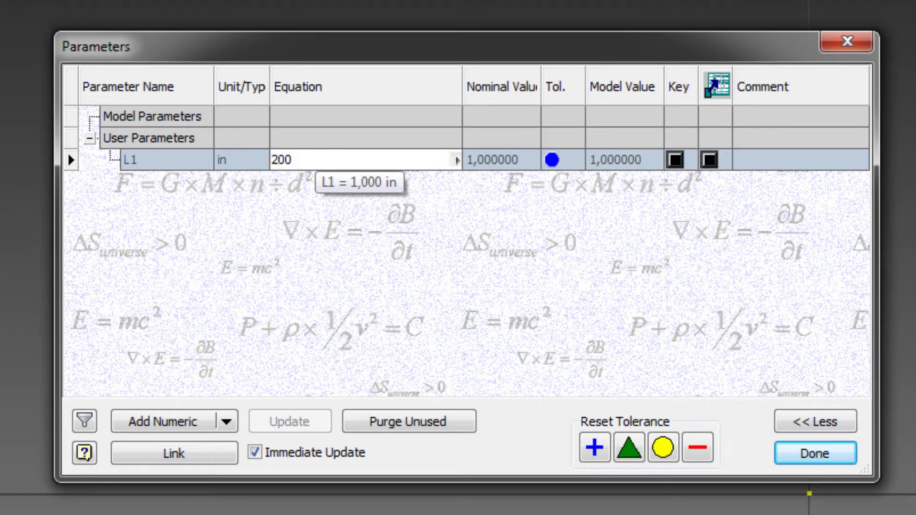
pyautogui.click(759, 161)
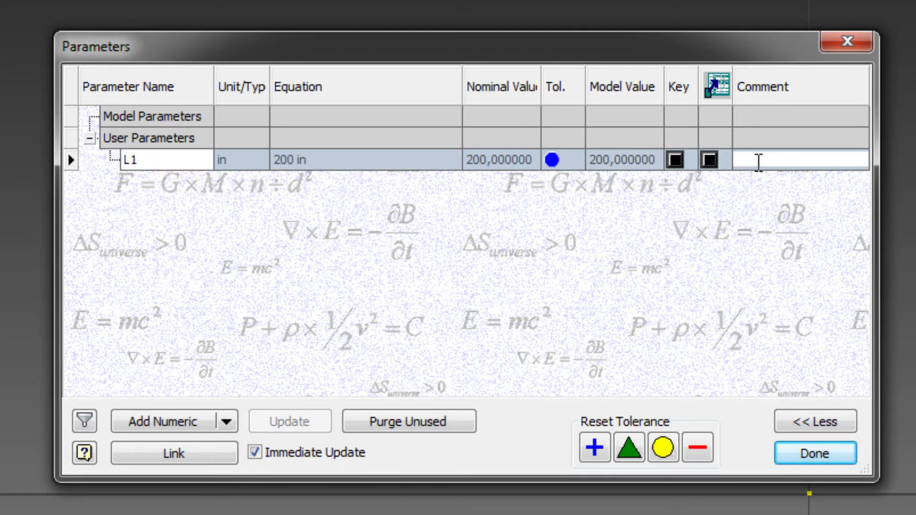
pyautogui.write('line1')
pyautogui.click(330, 231)
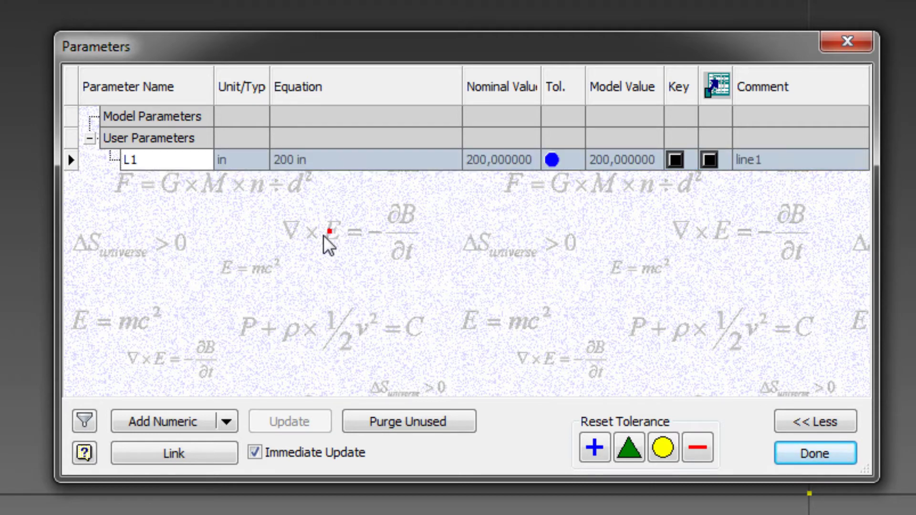
# Step: Add user parameter L2 = 300 in with comment 'line2'
pyautogui.click(178, 422)
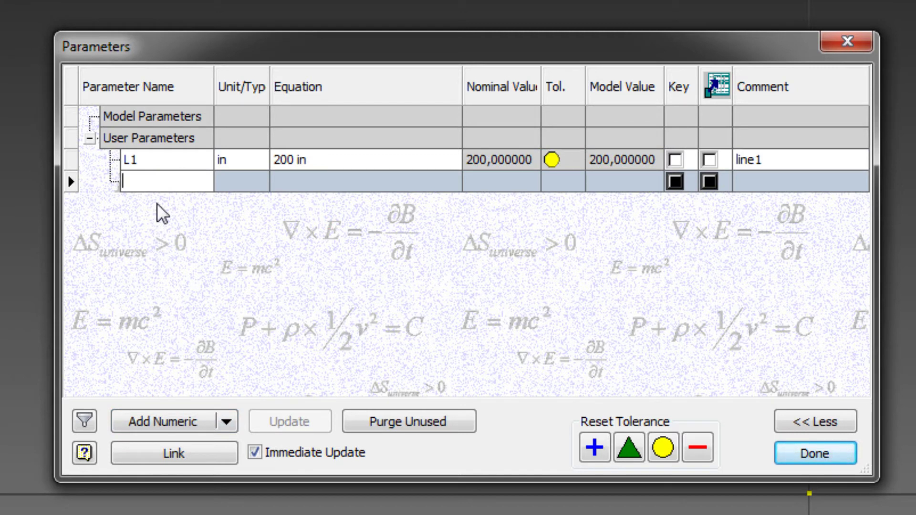
pyautogui.write('L2')
pyautogui.click(314, 181)
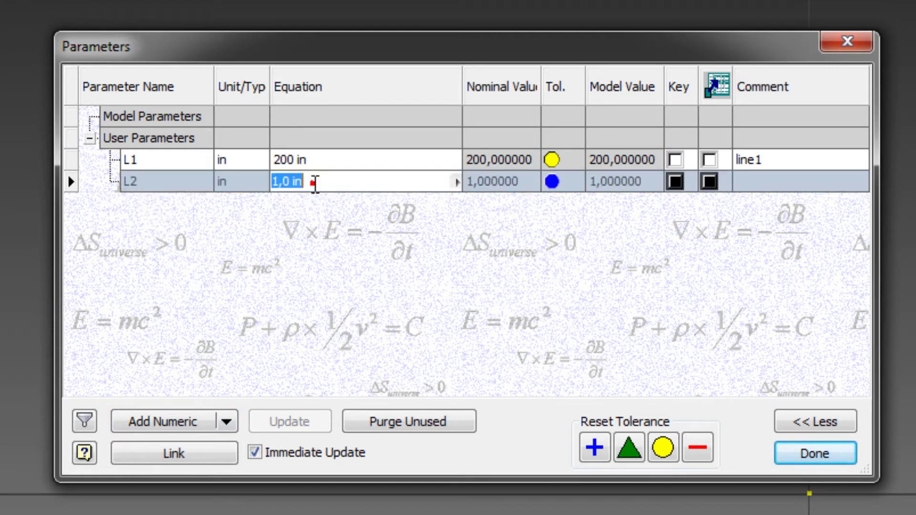
pyautogui.write('300')
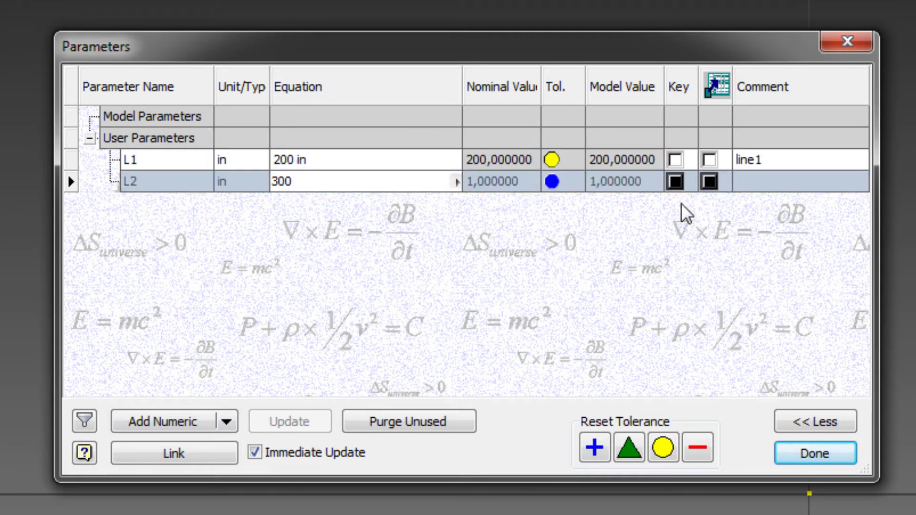
pyautogui.click(754, 183)
pyautogui.write('li')
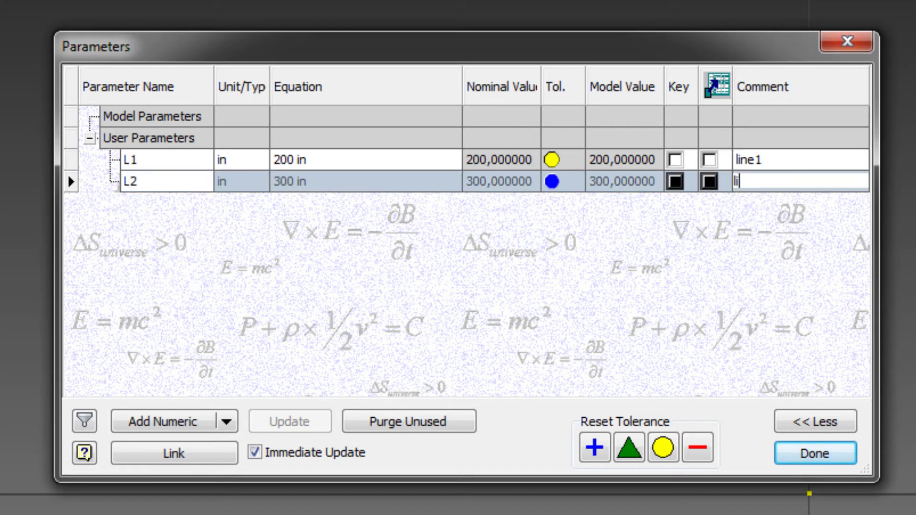
pyautogui.write('ne2')
# Step: Add parameter H1 = 10 in with comment 'height', re-entering L2's comment 'line2'
pyautogui.click(187, 422)
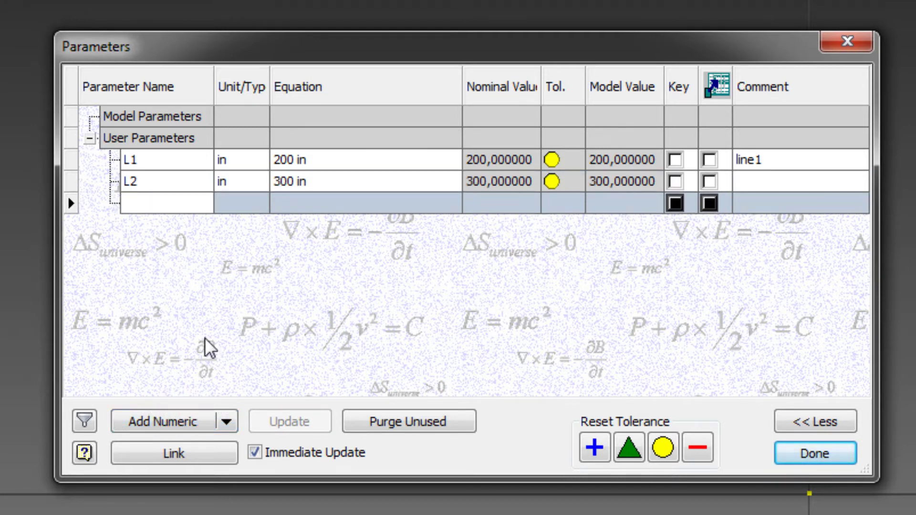
pyautogui.write('H1')
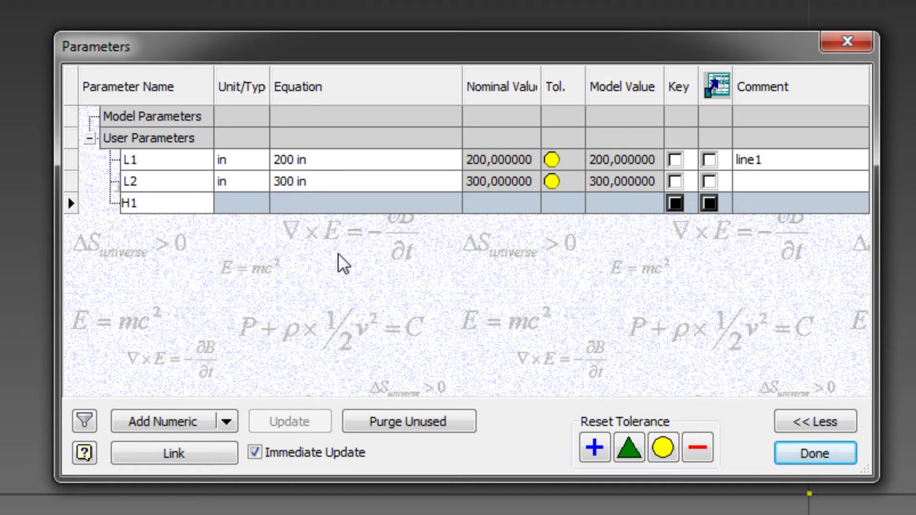
pyautogui.press('Return')
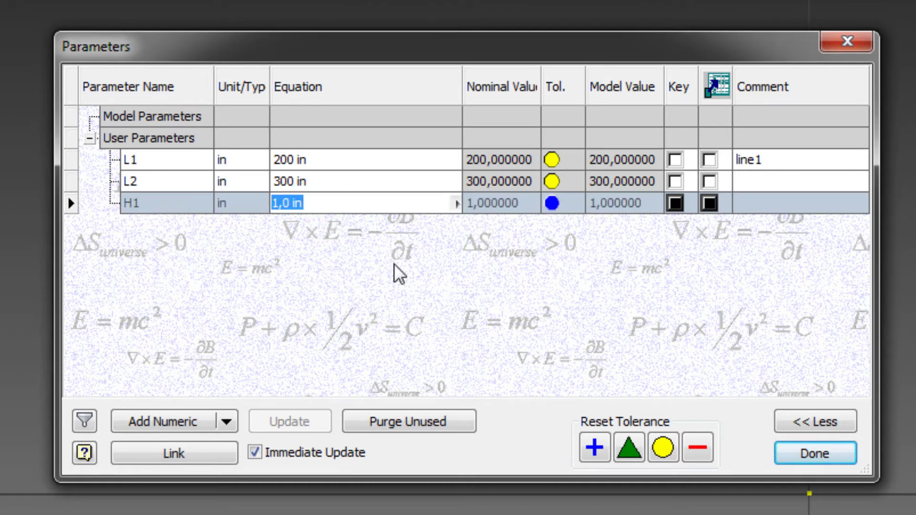
pyautogui.write('10')
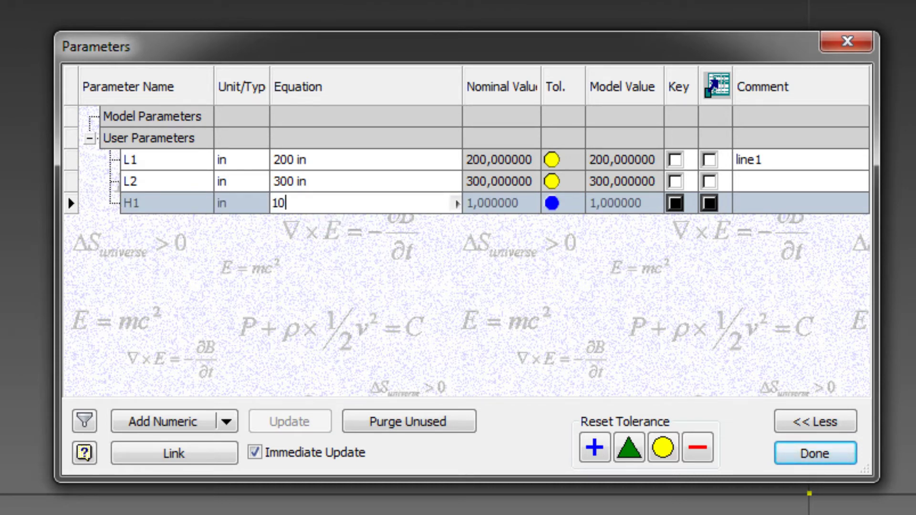
pyautogui.click(748, 205)
pyautogui.click(748, 181)
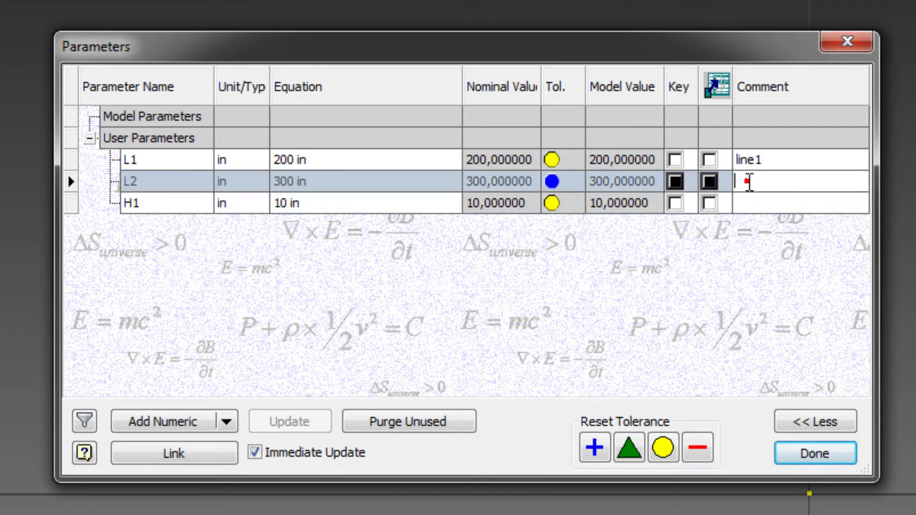
pyautogui.write('line2')
pyautogui.click(783, 204)
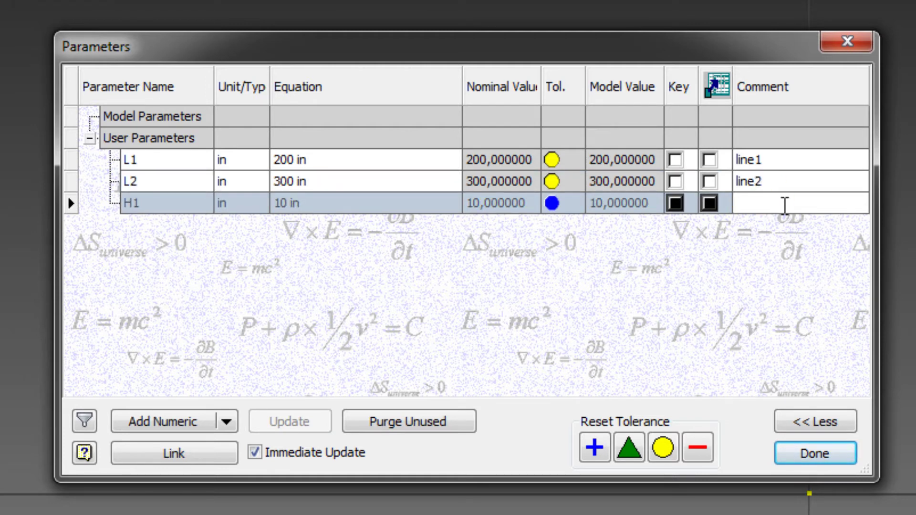
pyautogui.write('height')
pyautogui.press('Return')
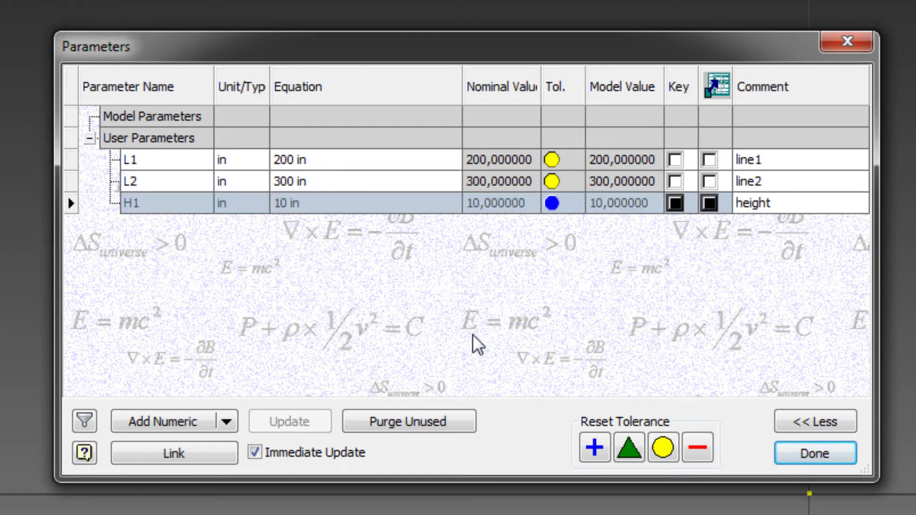
# Step: Add parameter D1 = 8 in with comment 'diameter'
pyautogui.click(180, 424)
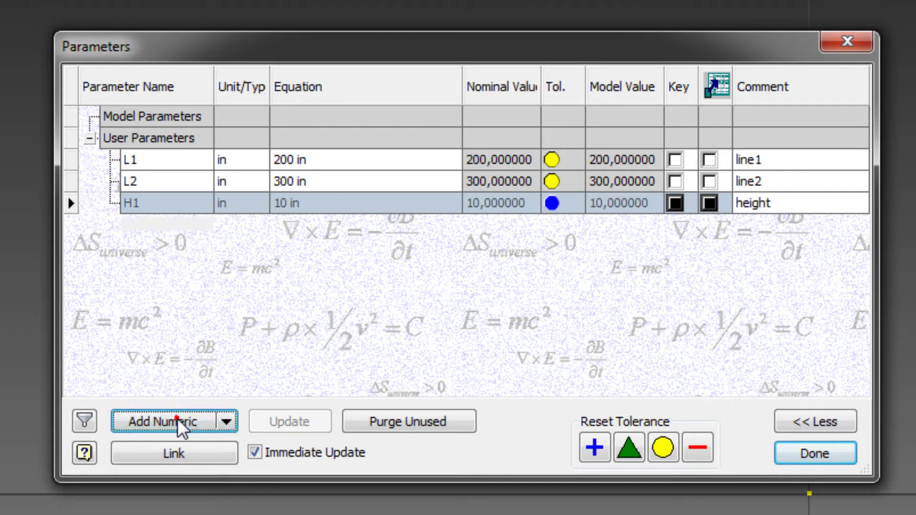
pyautogui.write('D1')
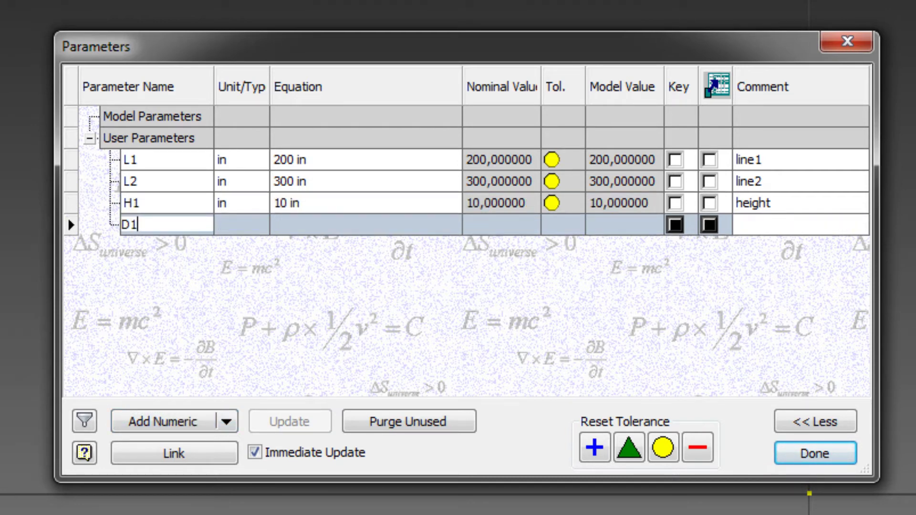
pyautogui.click(342, 228)
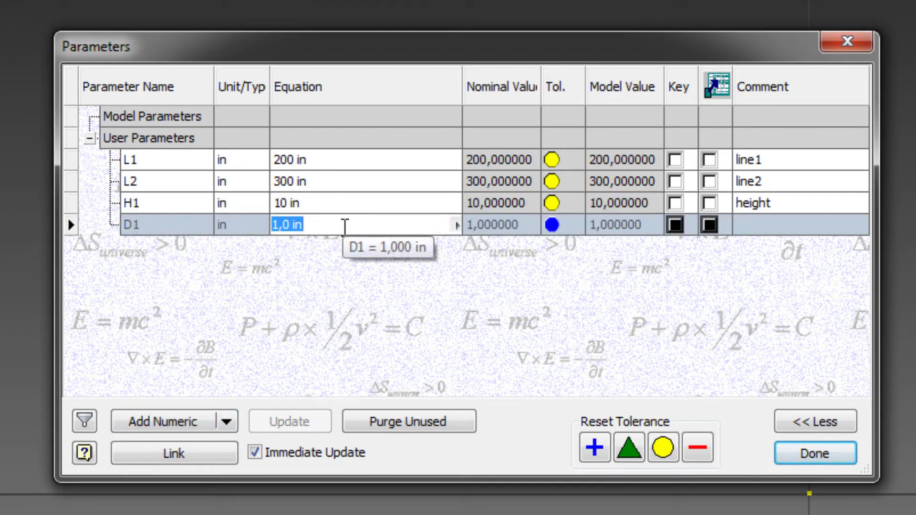
pyautogui.write('8')
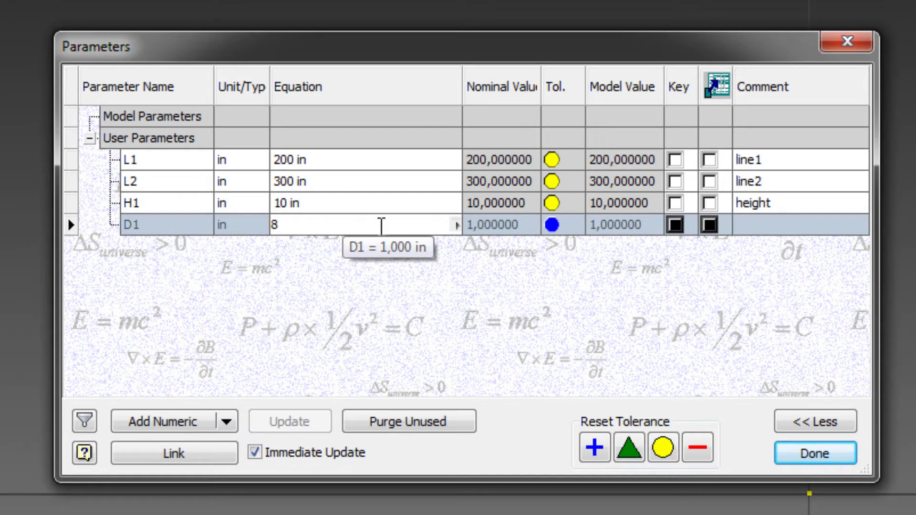
pyautogui.click(768, 223)
pyautogui.write('di')
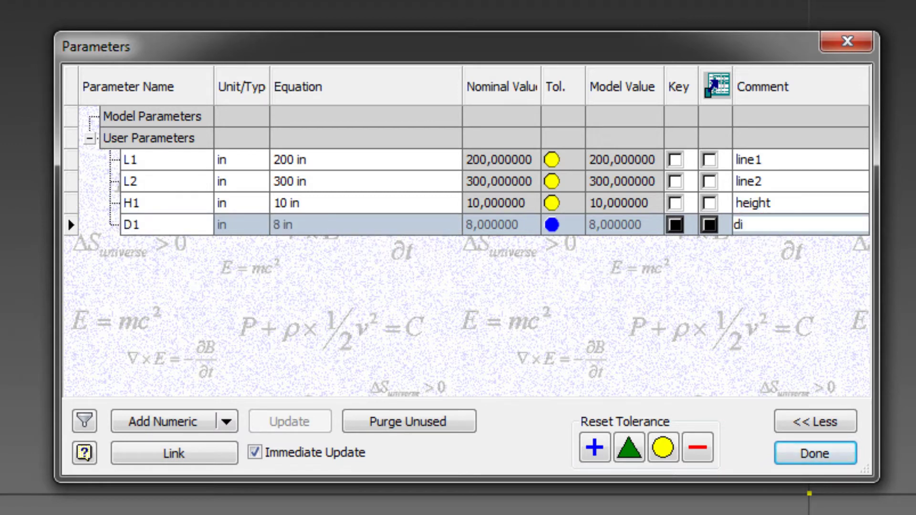
pyautogui.write('ameter')
pyautogui.click(707, 270)
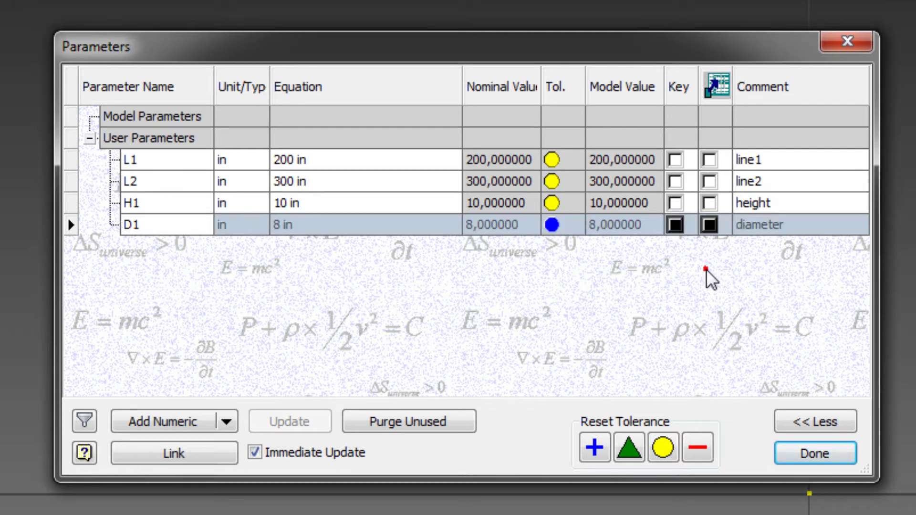
# Step: Add parameter LD1 = 15 in with comment 'to hole1'
pyautogui.click(184, 422)
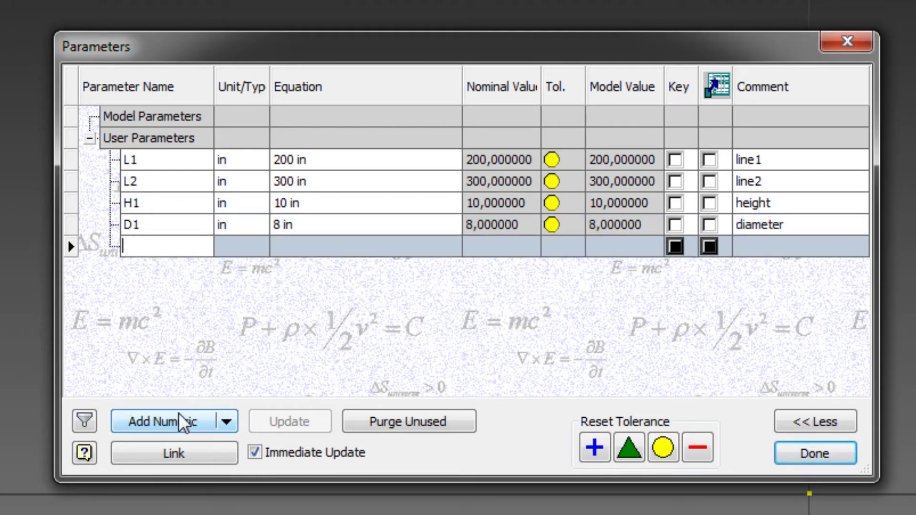
pyautogui.write('LD!')
pyautogui.press('BackSpace')
pyautogui.write('1')
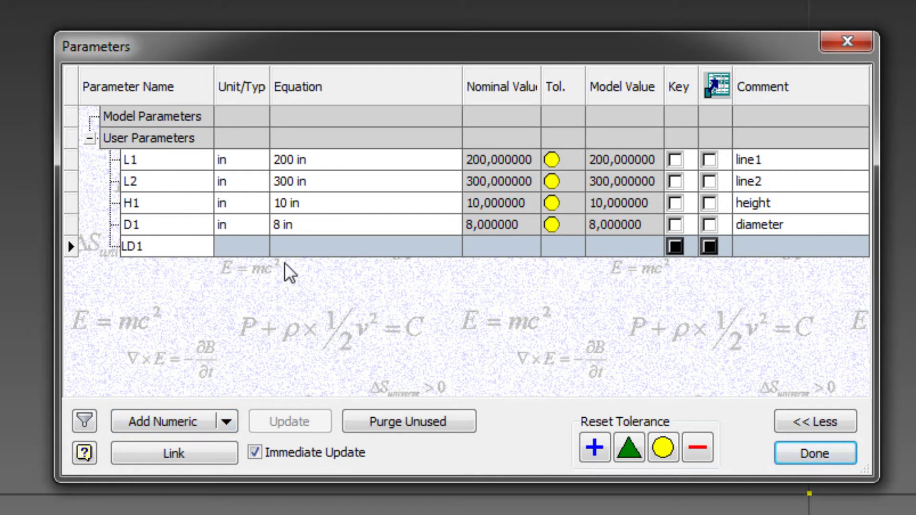
pyautogui.click(304, 247)
pyautogui.write('15')
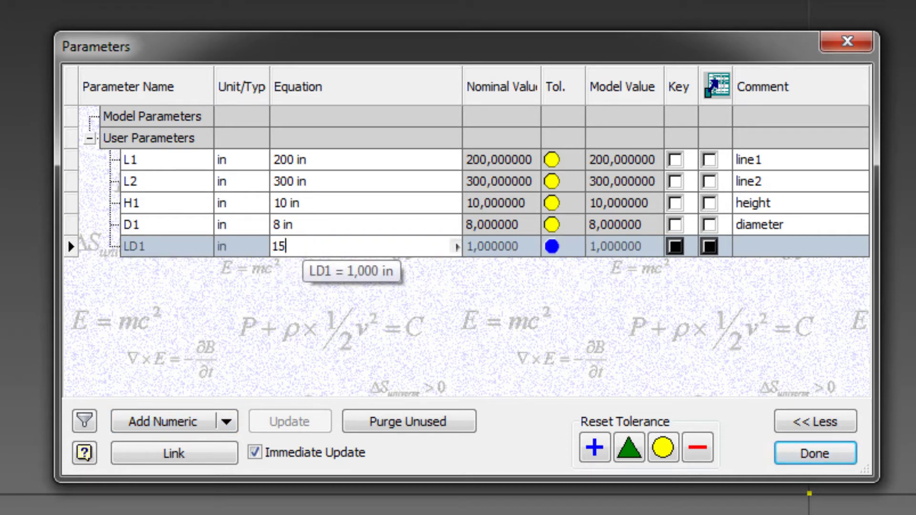
pyautogui.click(752, 247)
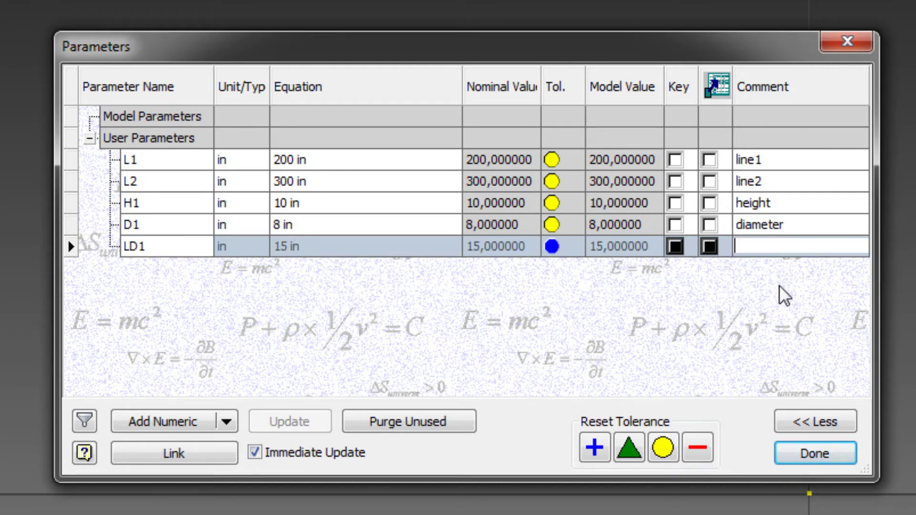
pyautogui.write('to hole1')
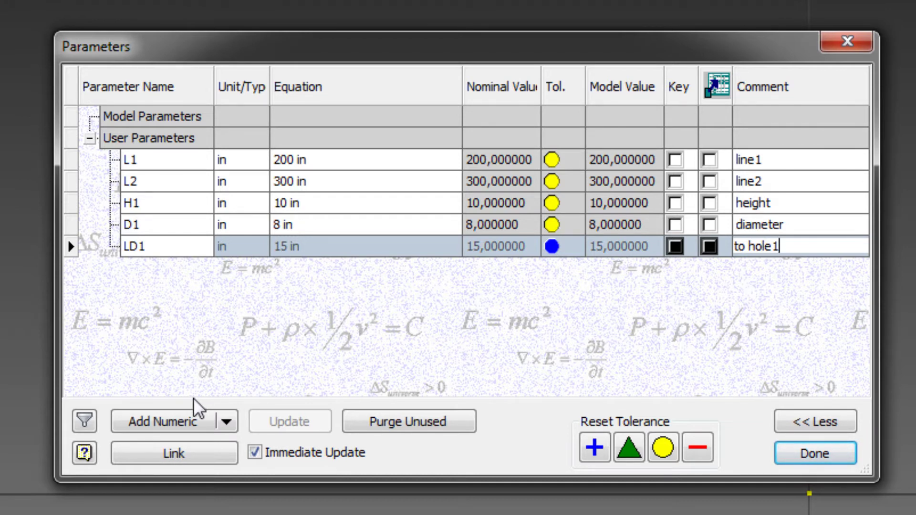
pyautogui.click(199, 373)
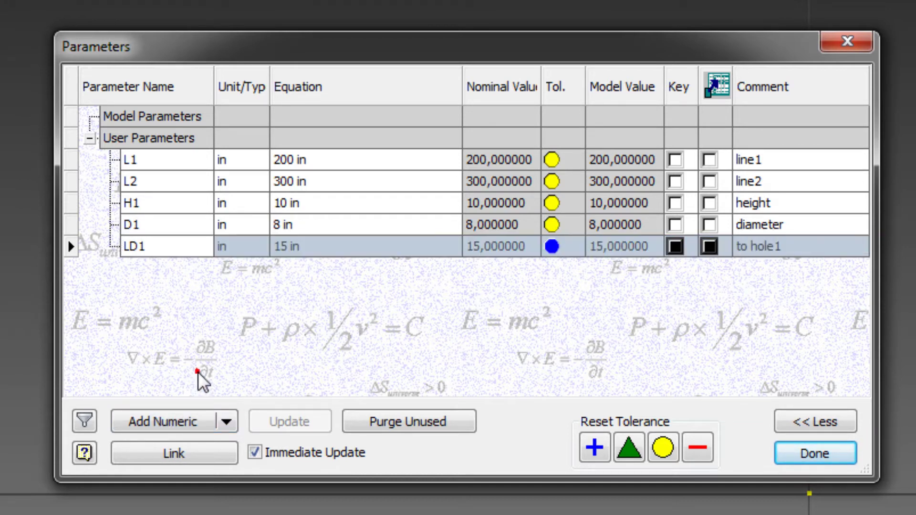
# Step: Add parameter LD2 = 20 in with comment 'to hole 2'
pyautogui.click(177, 422)
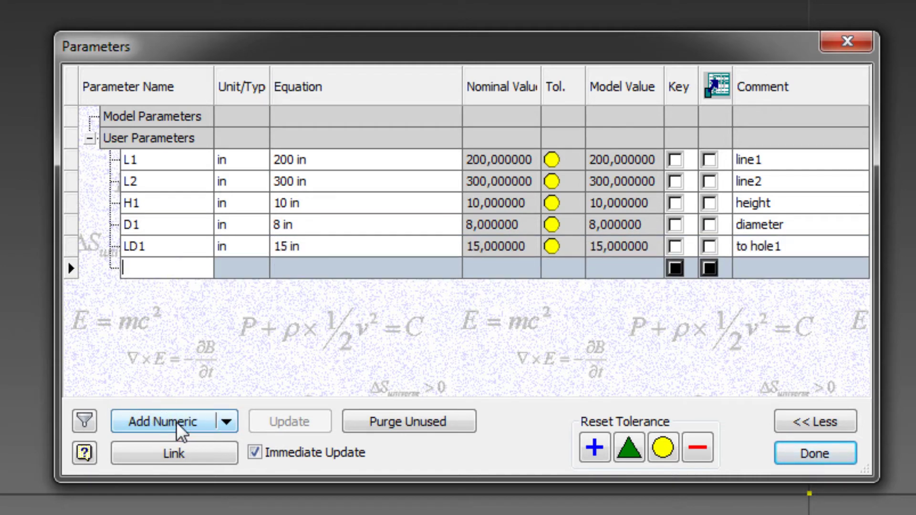
pyautogui.write('LD2')
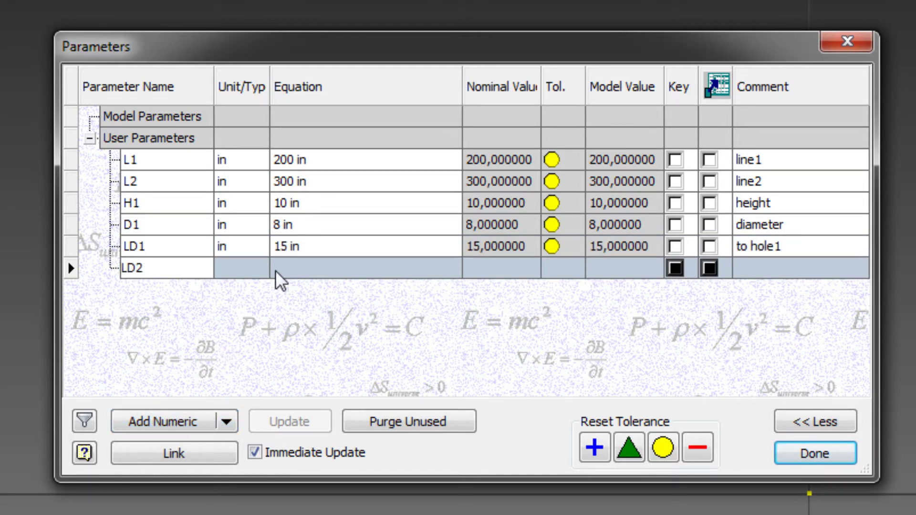
pyautogui.press('Tab')
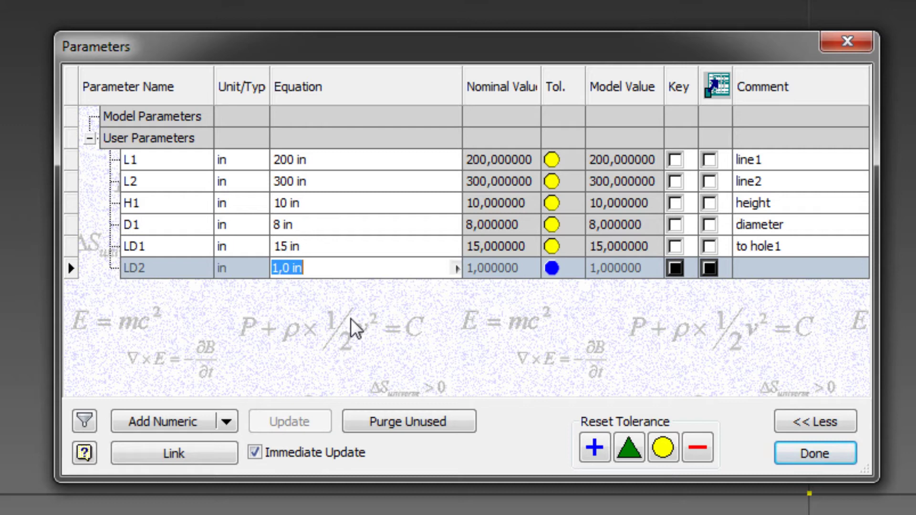
pyautogui.write('20')
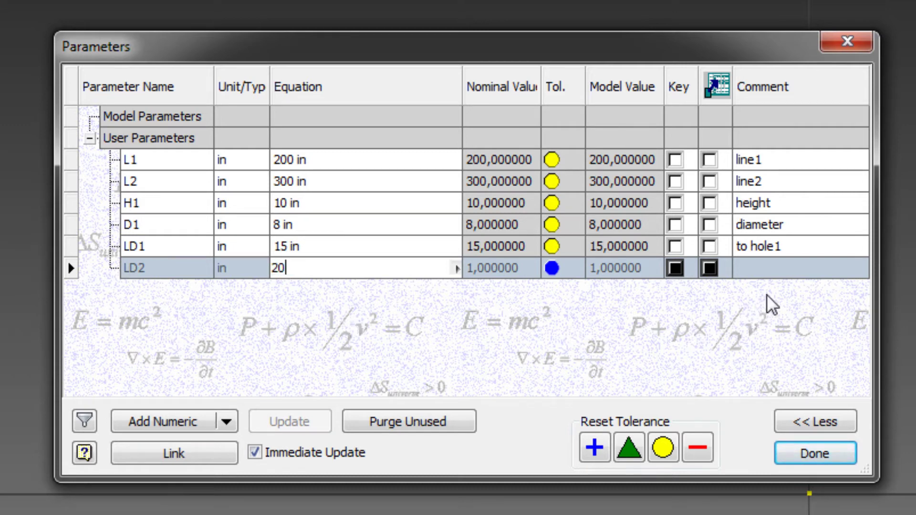
pyautogui.click(782, 270)
pyautogui.write('t')
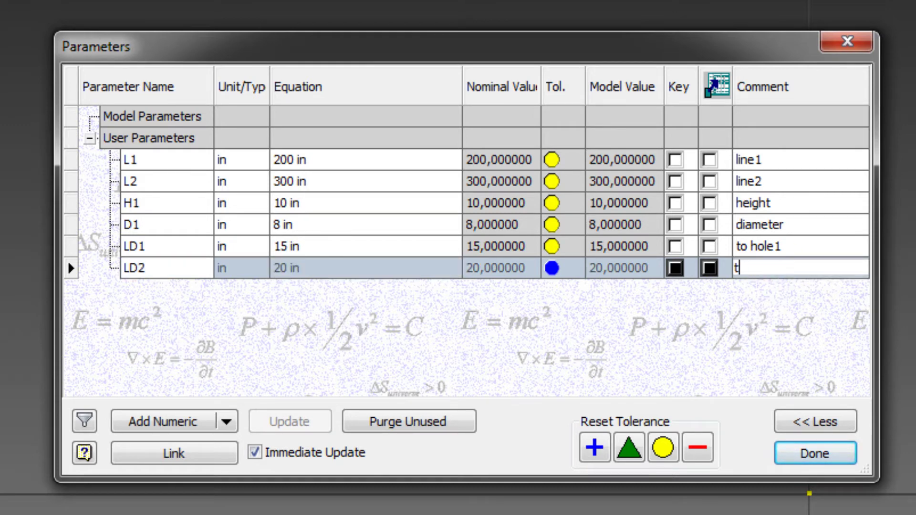
pyautogui.write('o hole 2')
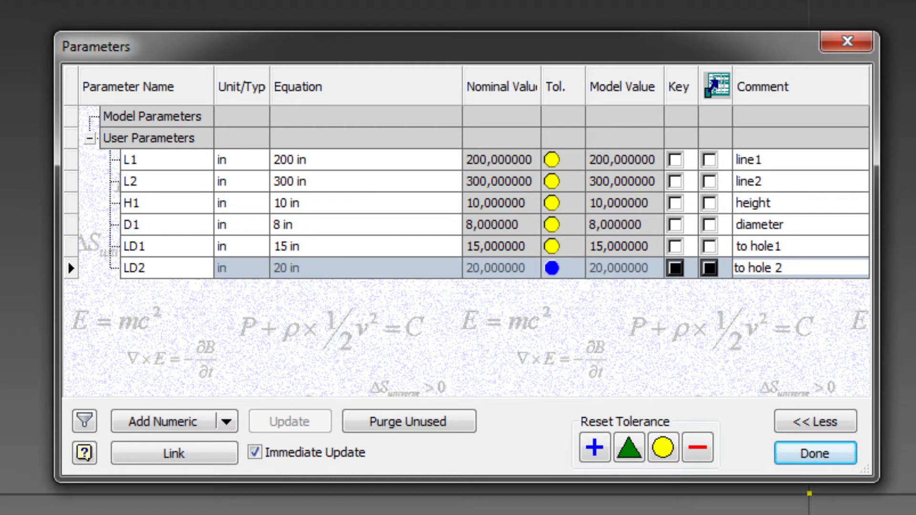
pyautogui.click(702, 312)
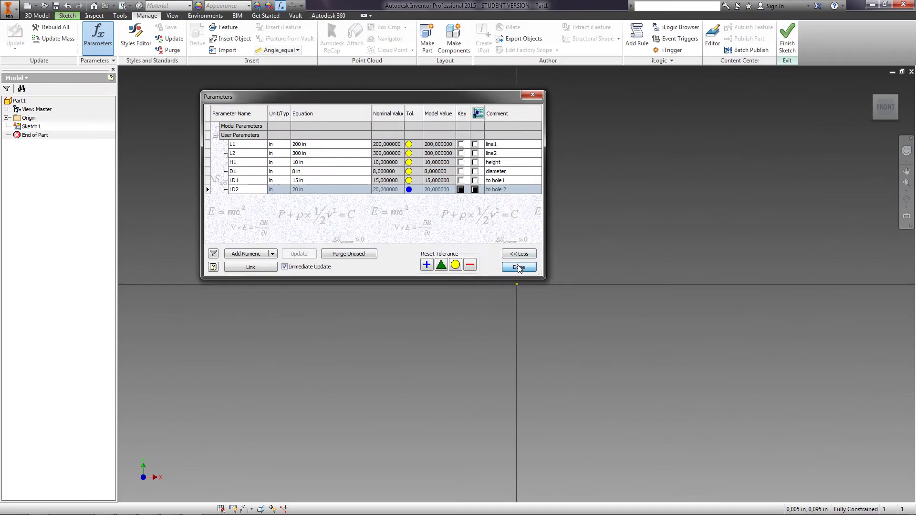
# Step: Close the Parameters dialog and draw a two-corner rectangle for the plate outline
pyautogui.click(814, 453)
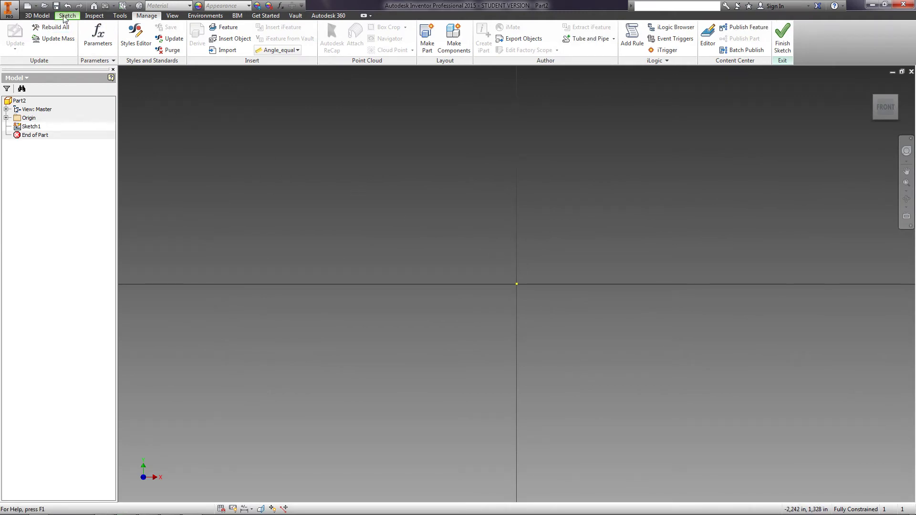
pyautogui.click(63, 18)
pyautogui.click(121, 35)
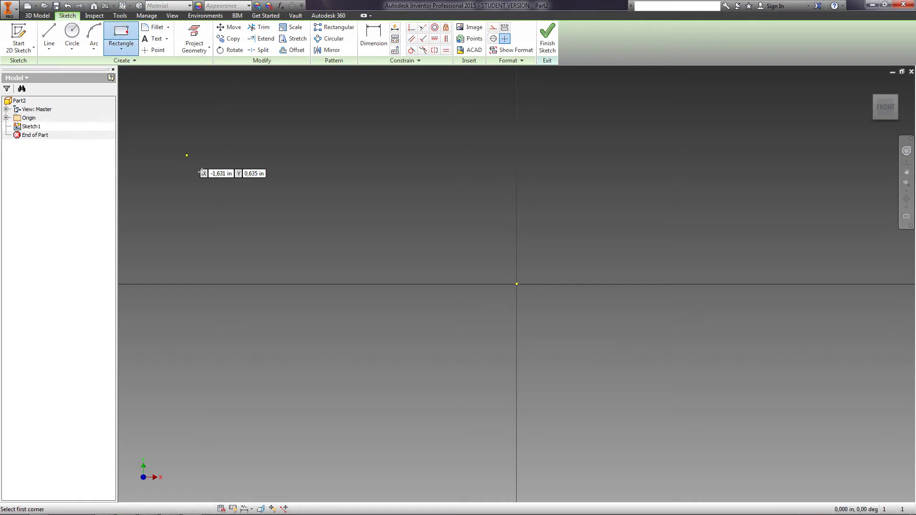
pyautogui.scroll(8, 203, 172)
pyautogui.moveTo(203, 172); pyautogui.dragTo(446, 275, button='middle')
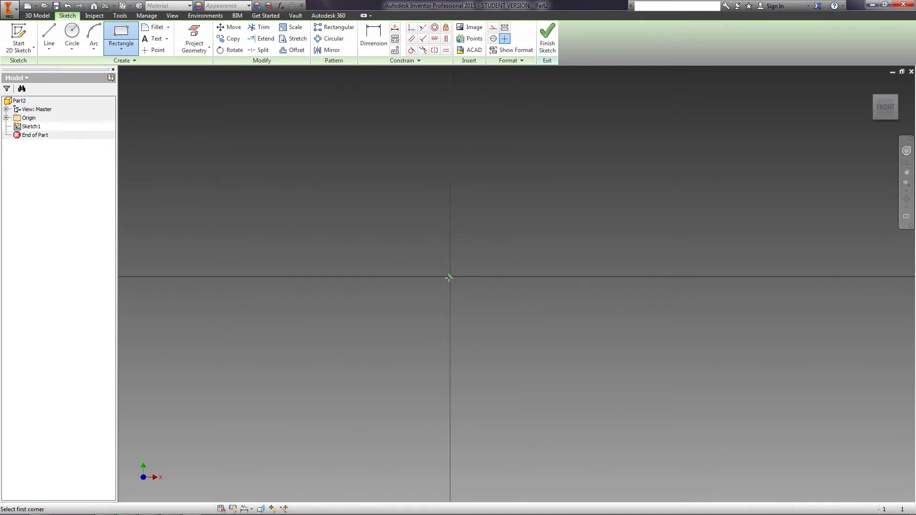
pyautogui.click(199, 133)
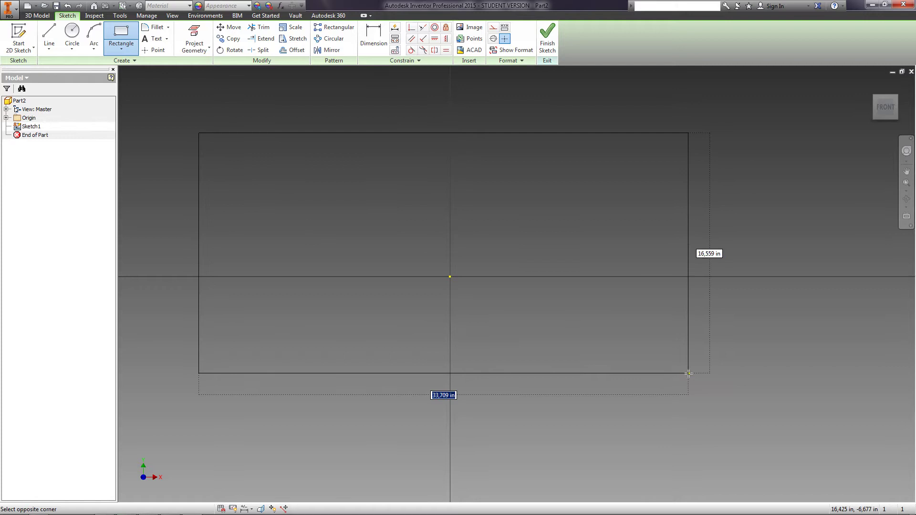
pyautogui.click(725, 387)
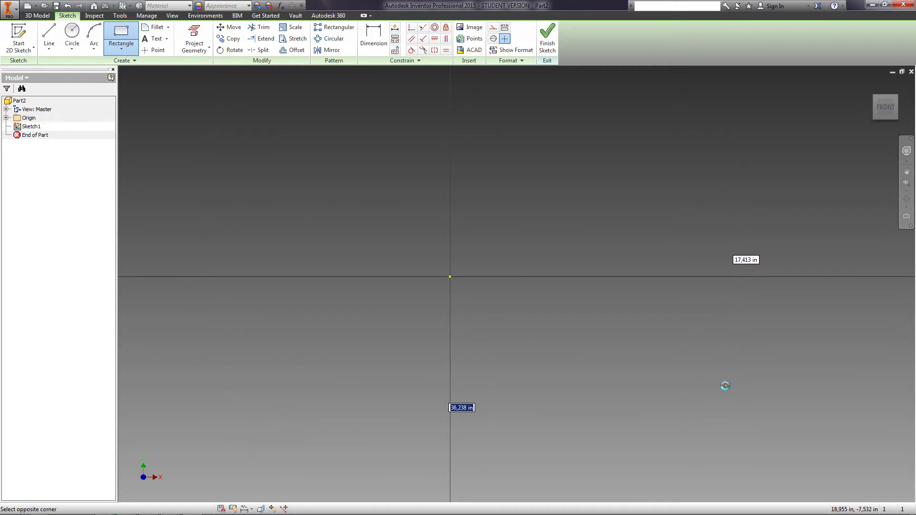
# Step: Align the bottom-edge midpoint vertically and left-edge midpoint horizontally with the origin
pyautogui.click(446, 41)
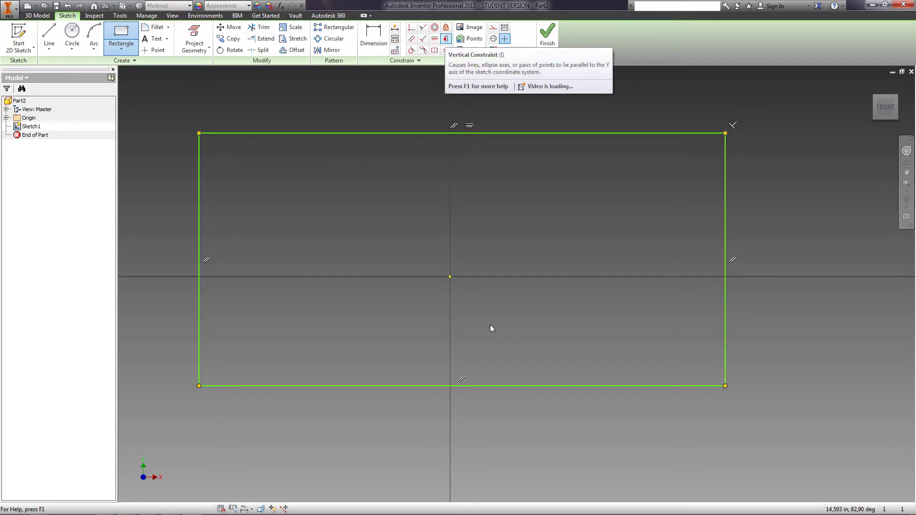
pyautogui.click(462, 386)
pyautogui.click(450, 277)
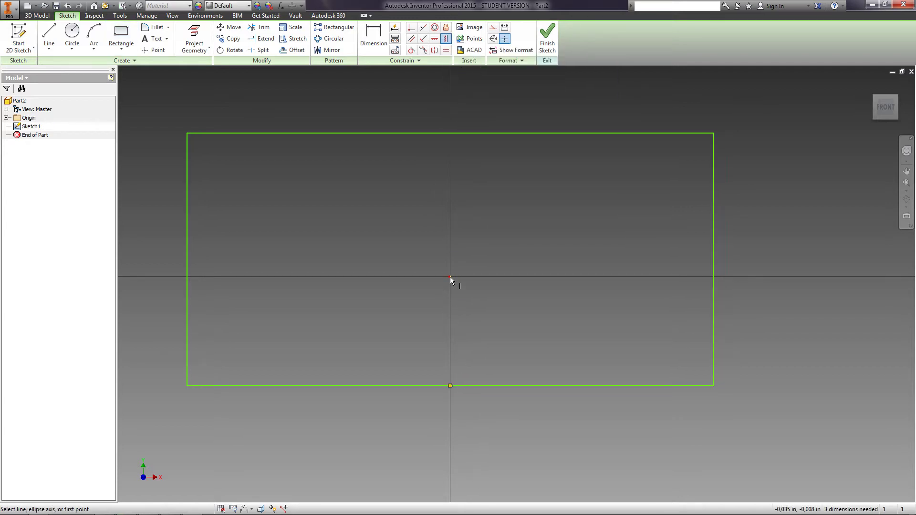
pyautogui.click(434, 38)
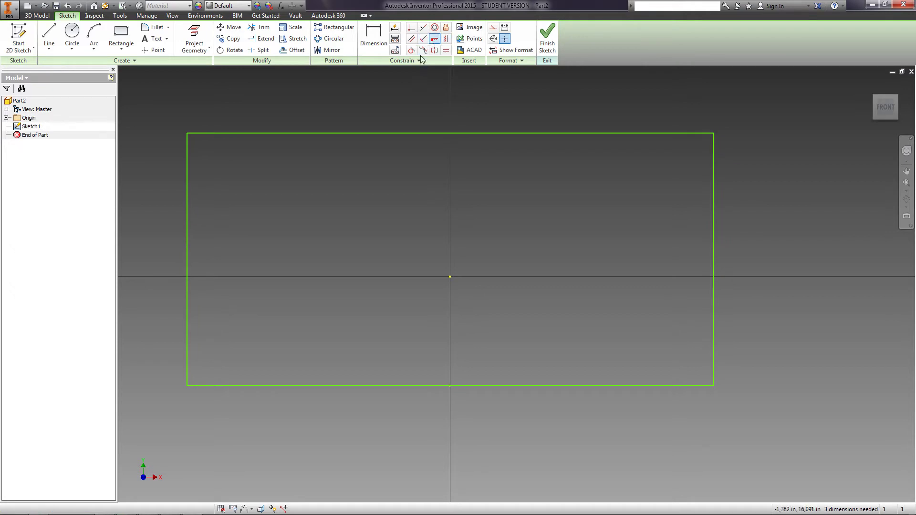
pyautogui.click(187, 258)
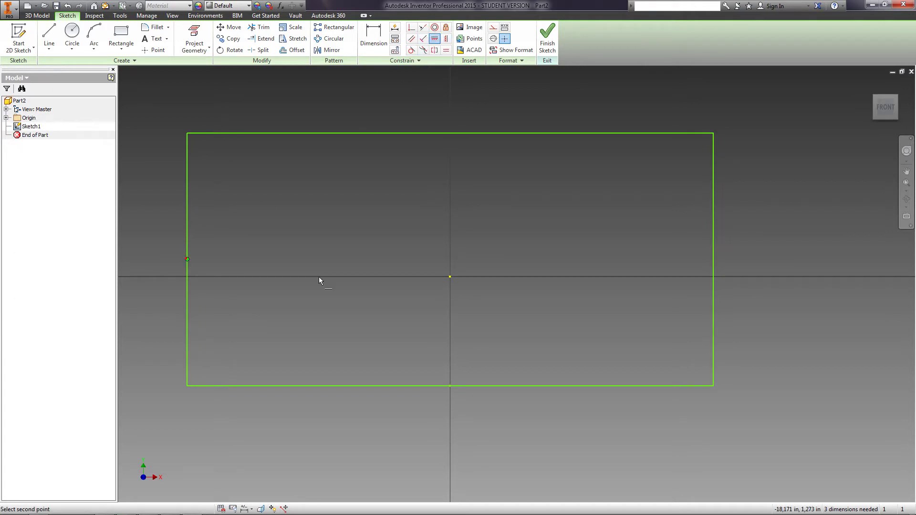
pyautogui.click(449, 277)
pyautogui.scroll(4, 478, 288)
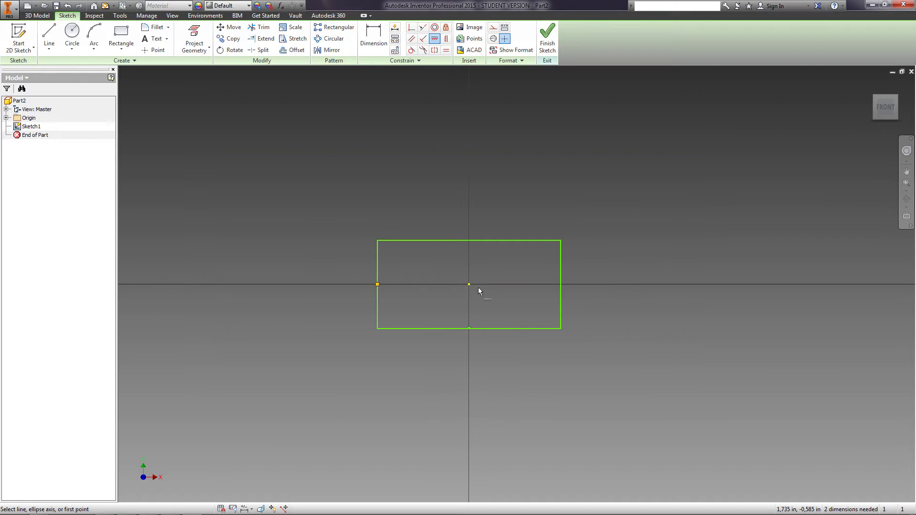
pyautogui.moveTo(478, 287); pyautogui.dragTo(504, 277, button='middle')
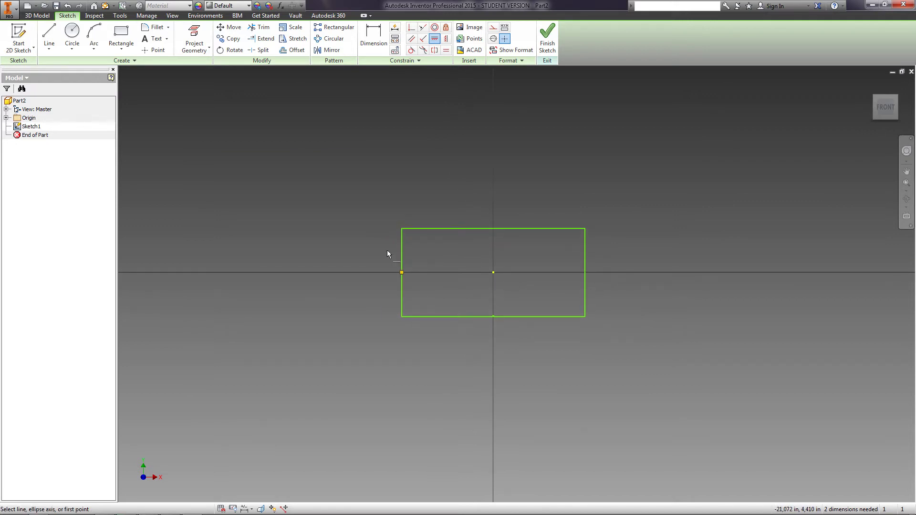
# Step: Dimension the rectangle's bottom edge as L1 (200) and left edge as L2 (300)
pyautogui.click(373, 39)
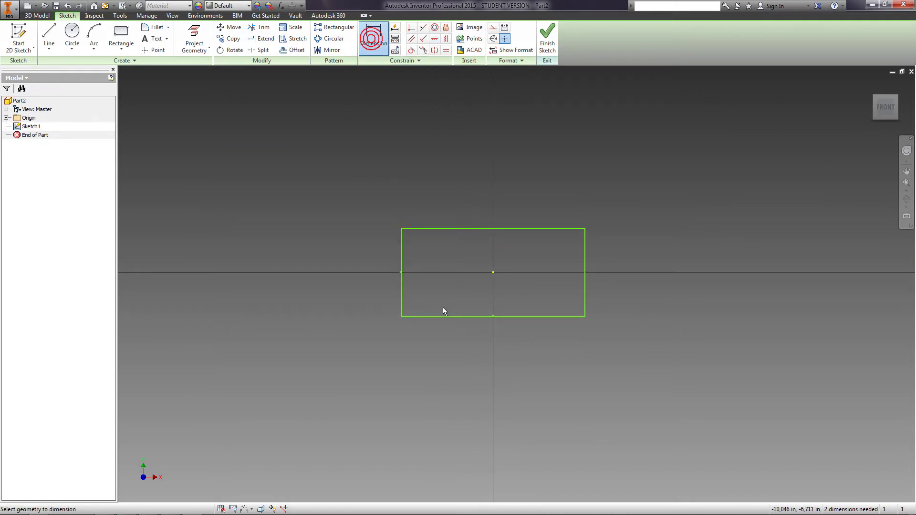
pyautogui.click(446, 316)
pyautogui.click(447, 355)
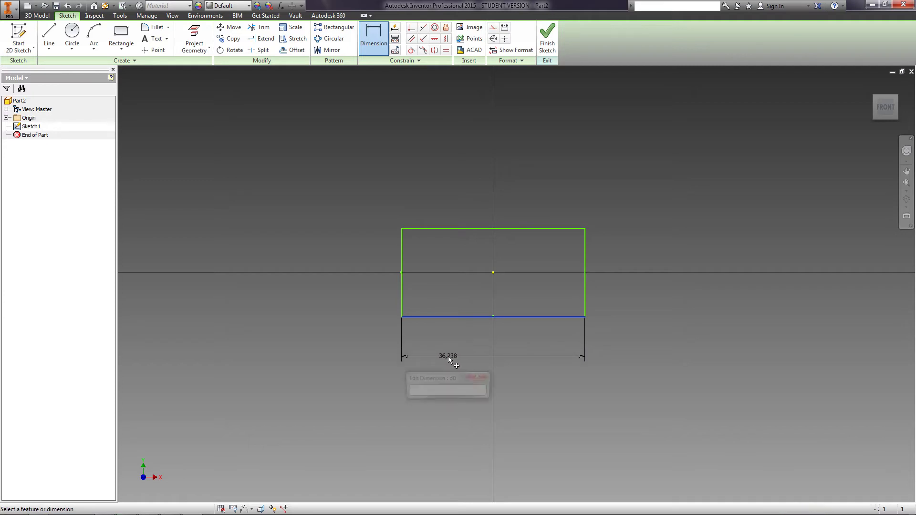
pyautogui.write('L1')
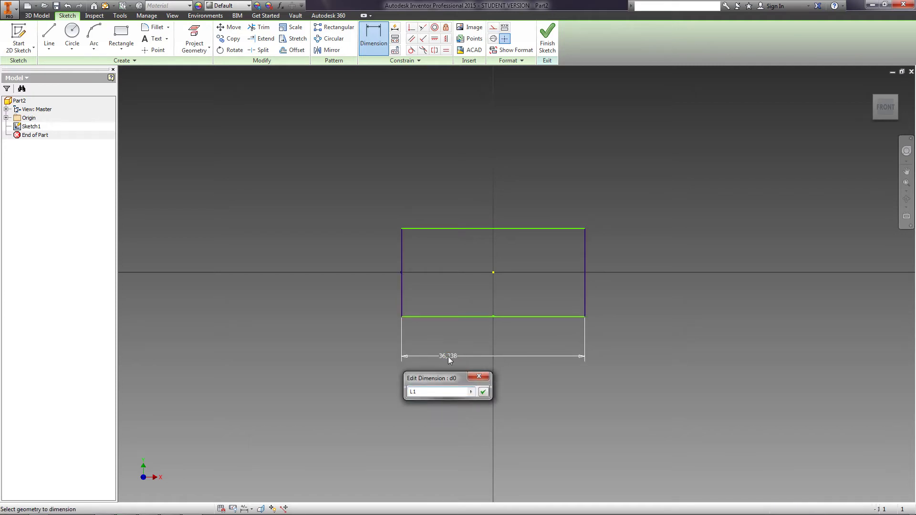
pyautogui.press('Return')
pyautogui.scroll(-10, 453, 289)
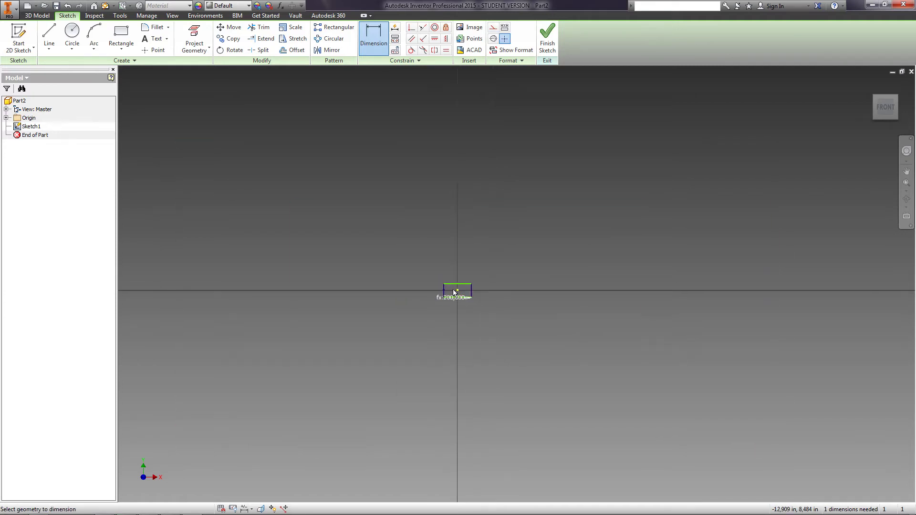
pyautogui.scroll(5, 437, 300)
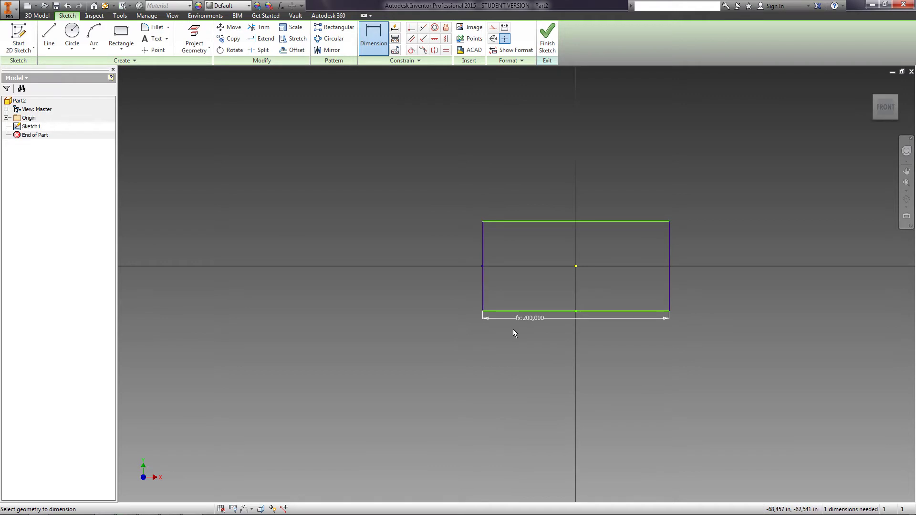
pyautogui.click(482, 240)
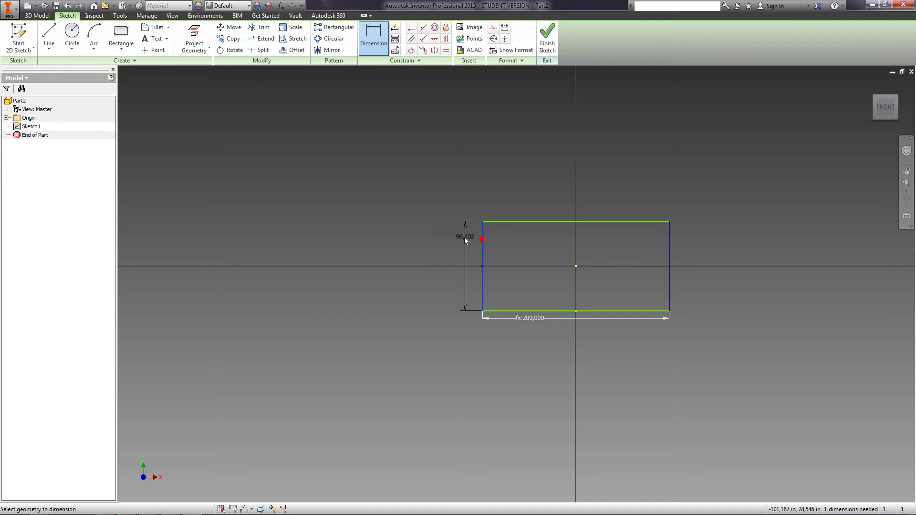
pyautogui.click(460, 243)
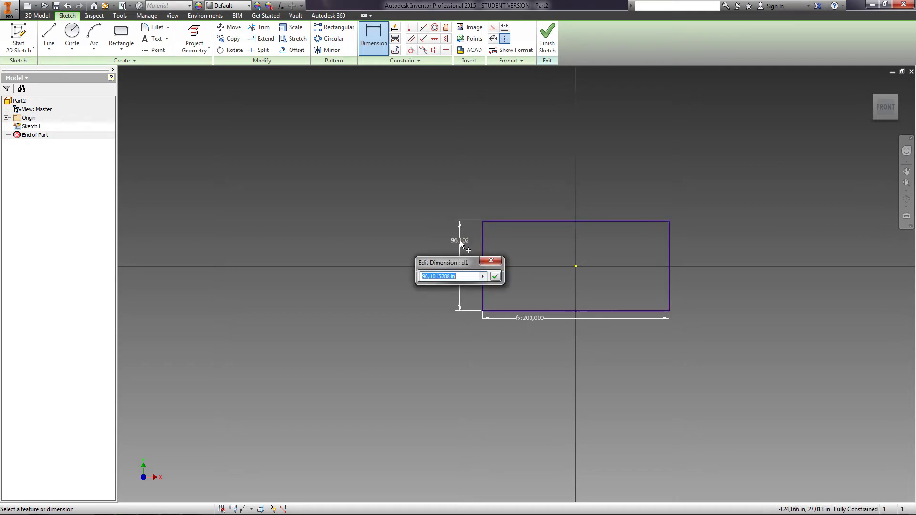
pyautogui.write('L2')
pyautogui.press('Return')
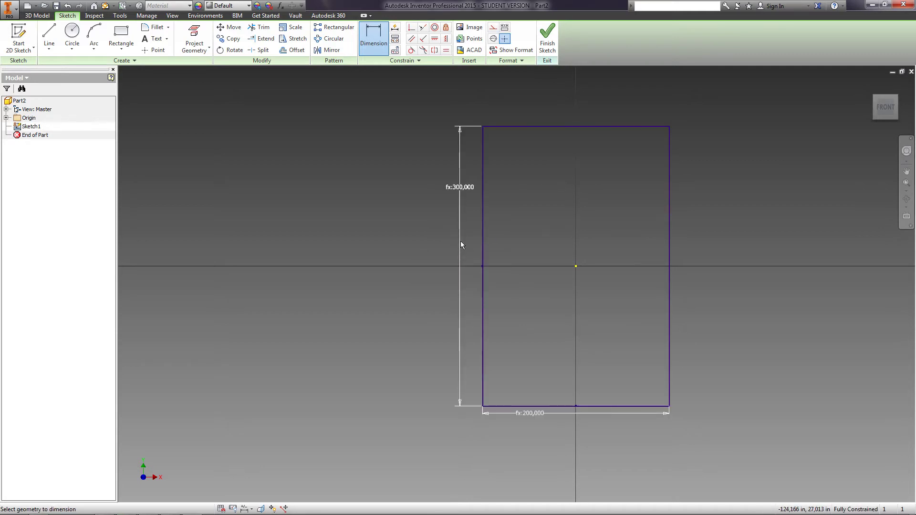
pyautogui.moveTo(533, 282); pyautogui.dragTo(373, 285, button='middle')
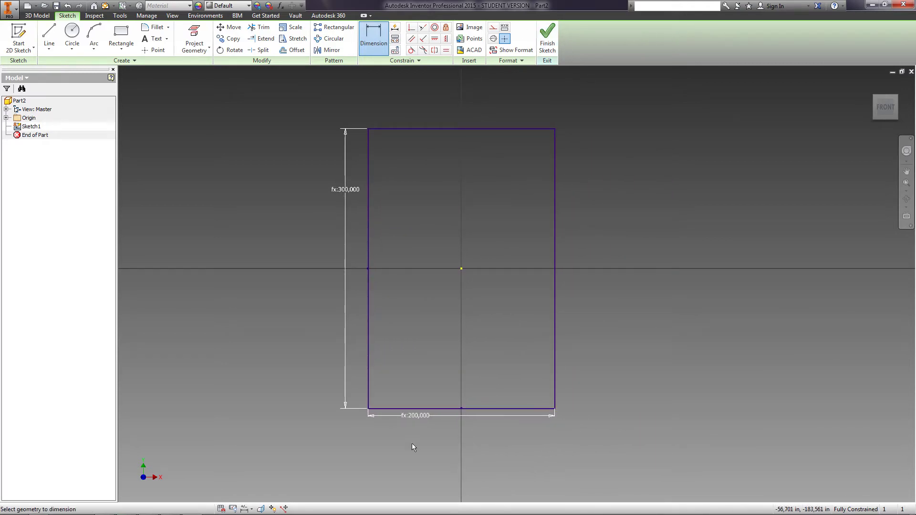
# Step: Finish Sketch1, rename the Part2 node to Parametric, and save as Parametric.ipt
pyautogui.click(547, 39)
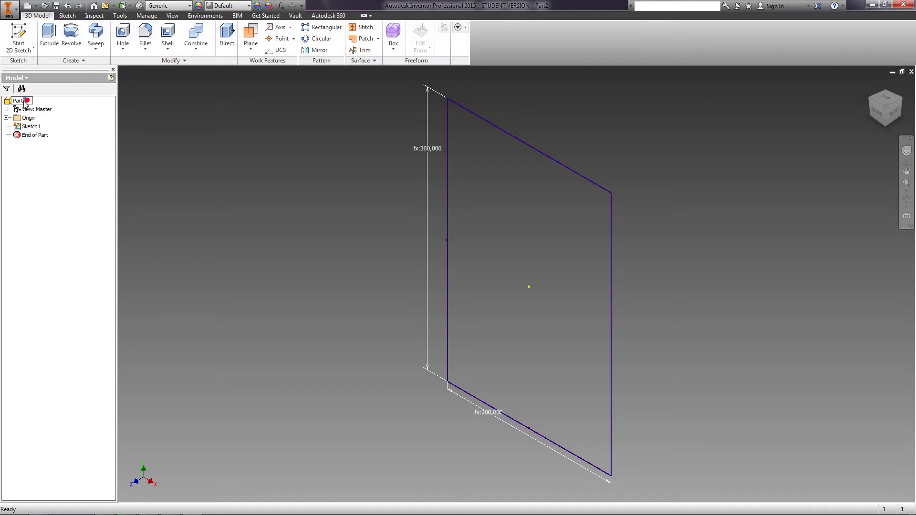
pyautogui.moveTo(27, 102); pyautogui.dragTo(23, 103)
pyautogui.press('Return')
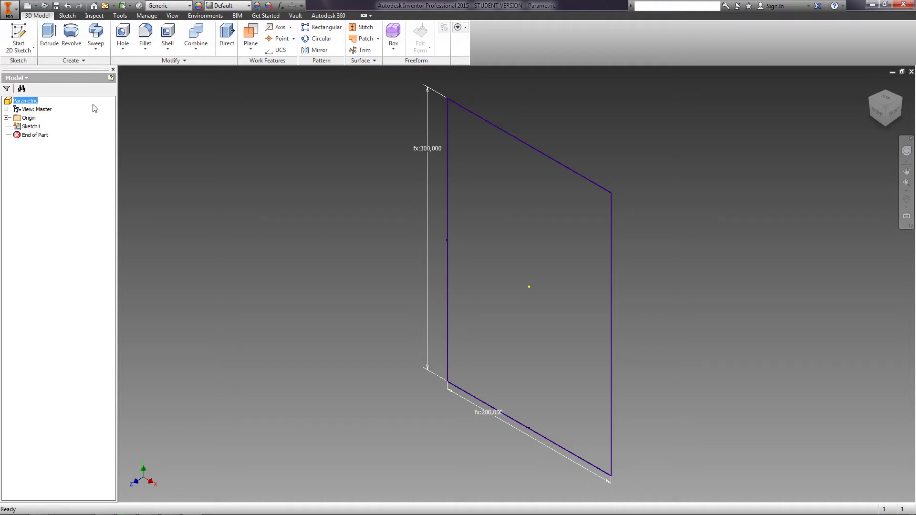
pyautogui.click(57, 6)
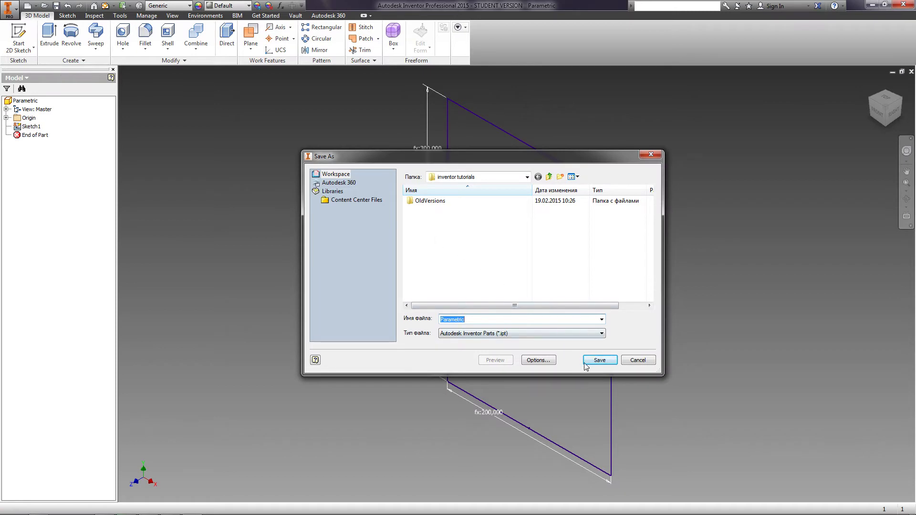
pyautogui.click(594, 365)
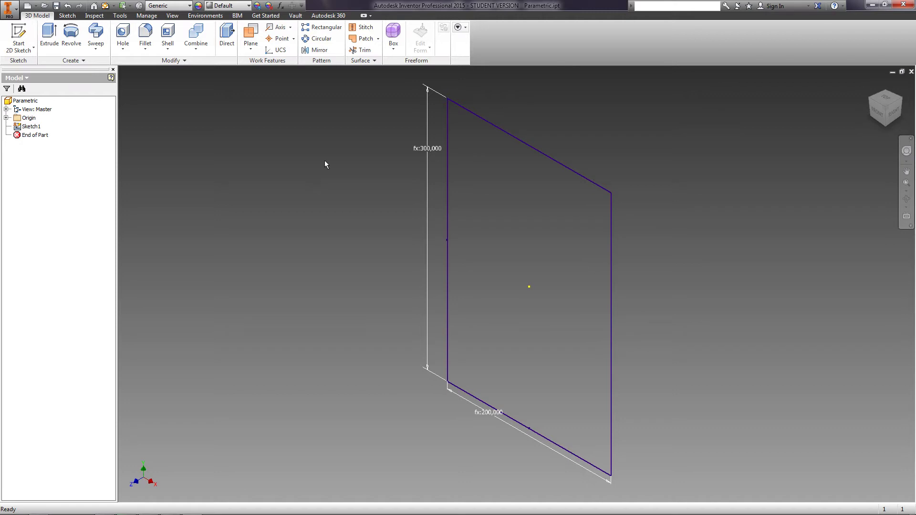
# Step: Extrude the rectangle profile by distance H1 to create Extrusion1
pyautogui.click(49, 33)
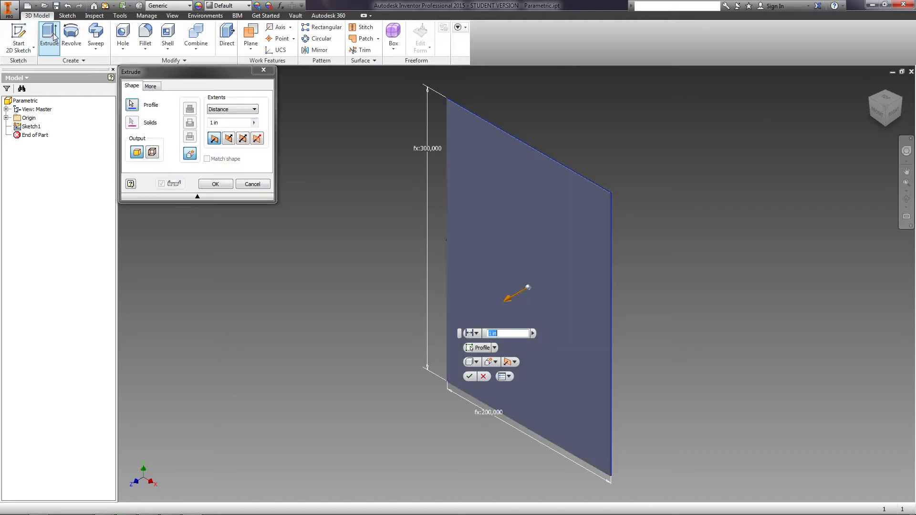
pyautogui.click(223, 124)
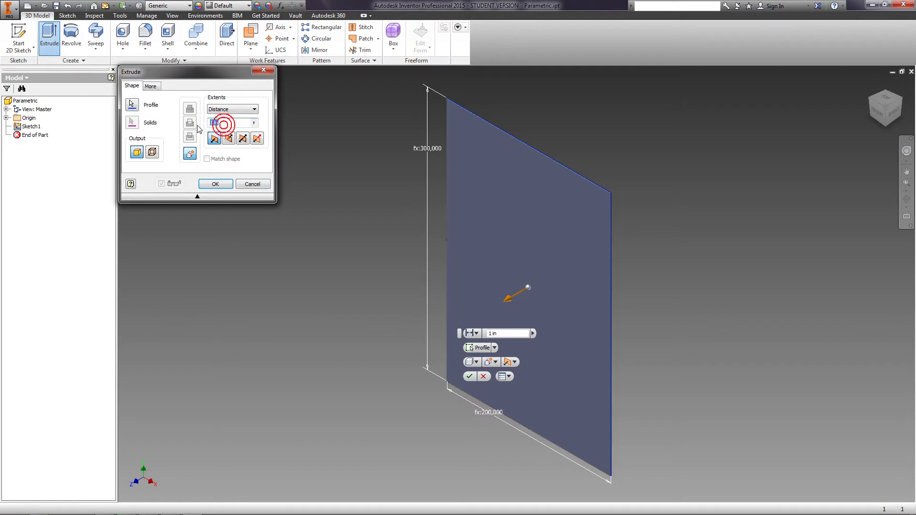
pyautogui.write('H1')
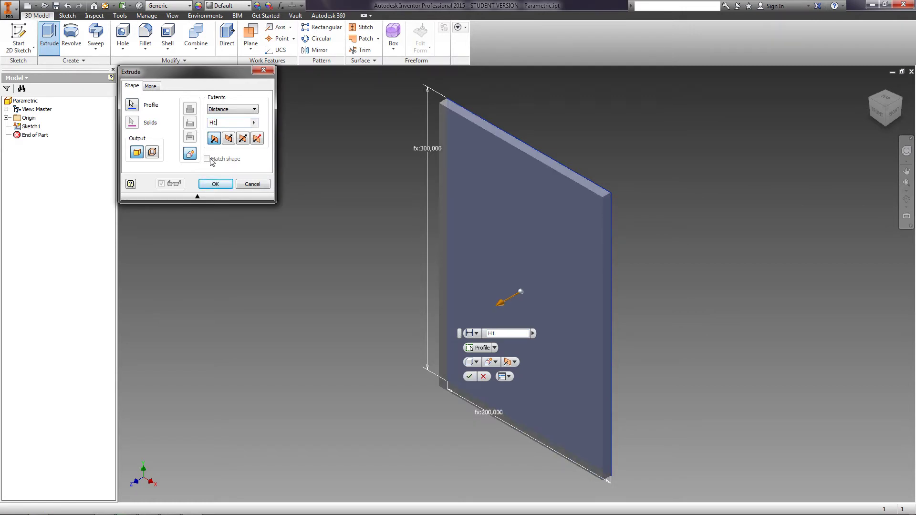
pyautogui.click(215, 184)
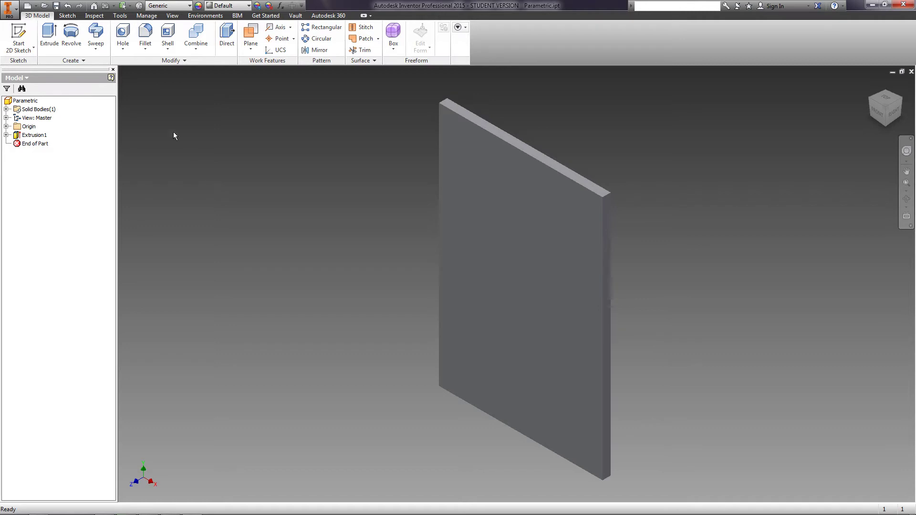
# Step: Start Sketch2 on the plate's front face and place four points near its corners
pyautogui.click(19, 36)
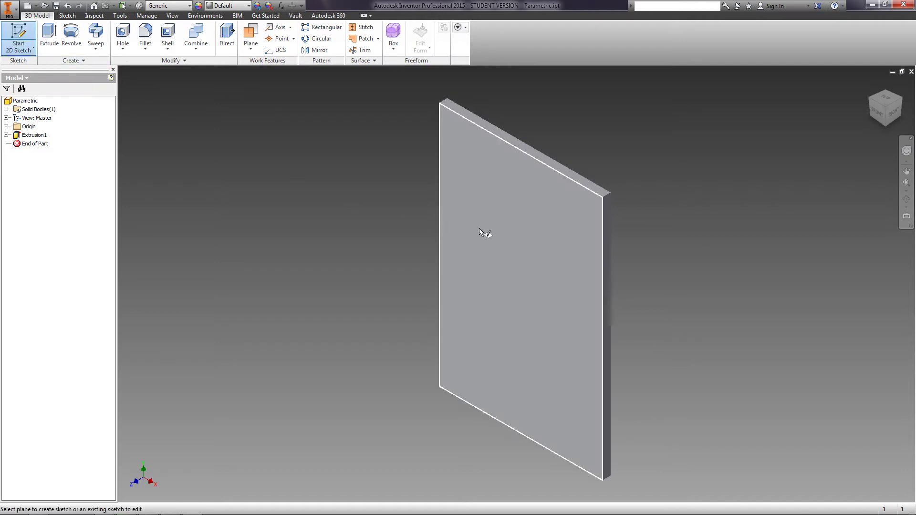
pyautogui.click(478, 228)
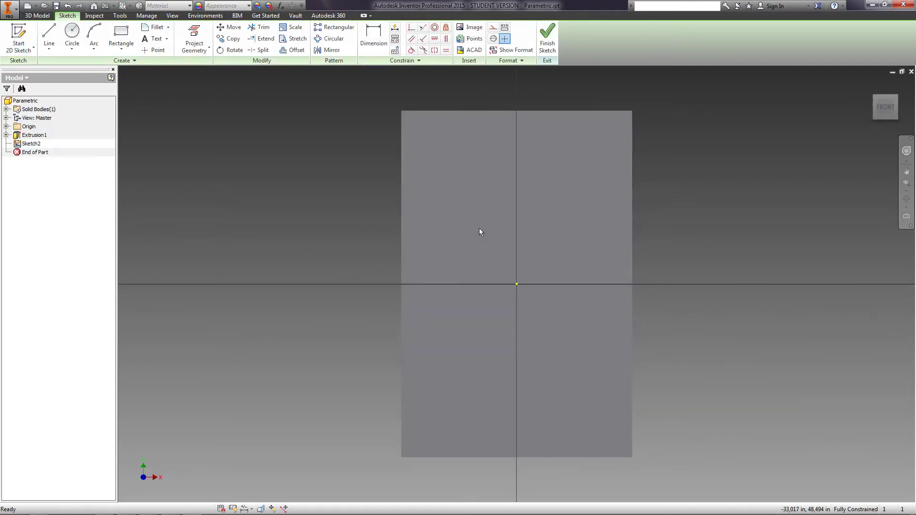
pyautogui.click(154, 49)
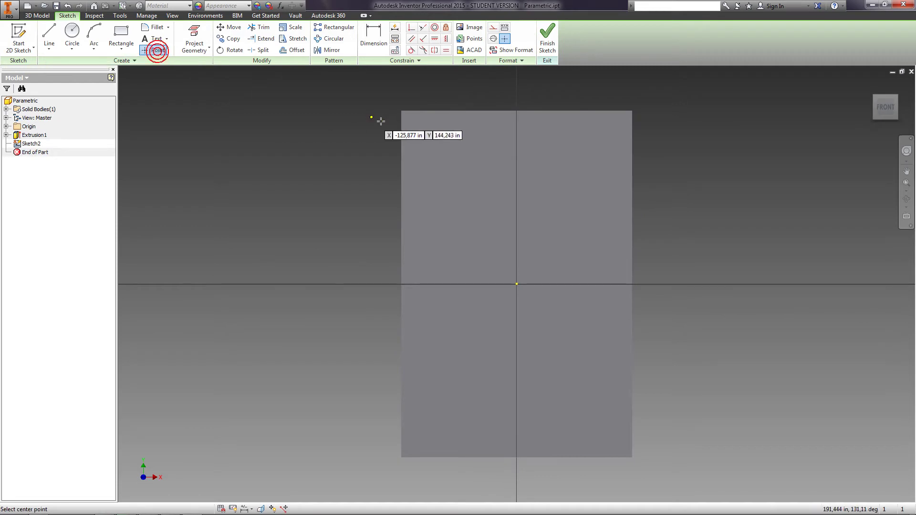
pyautogui.click(437, 139)
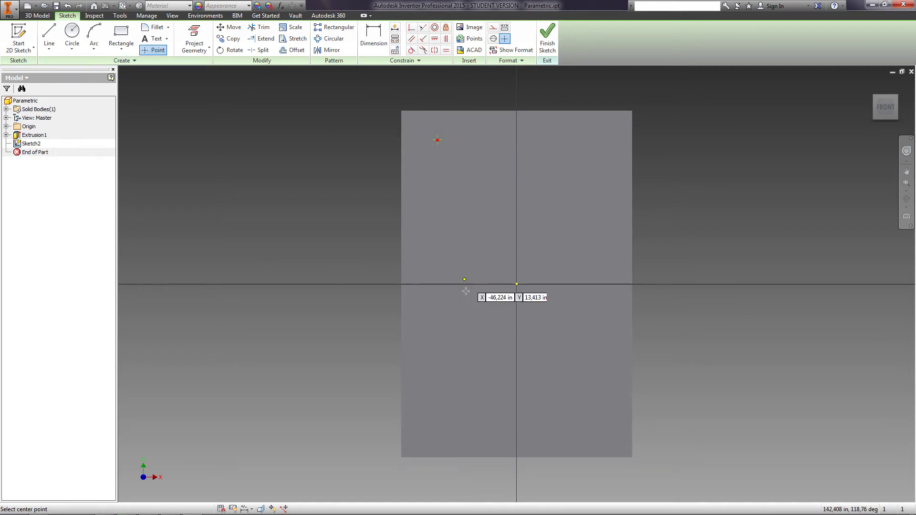
pyautogui.click(446, 422)
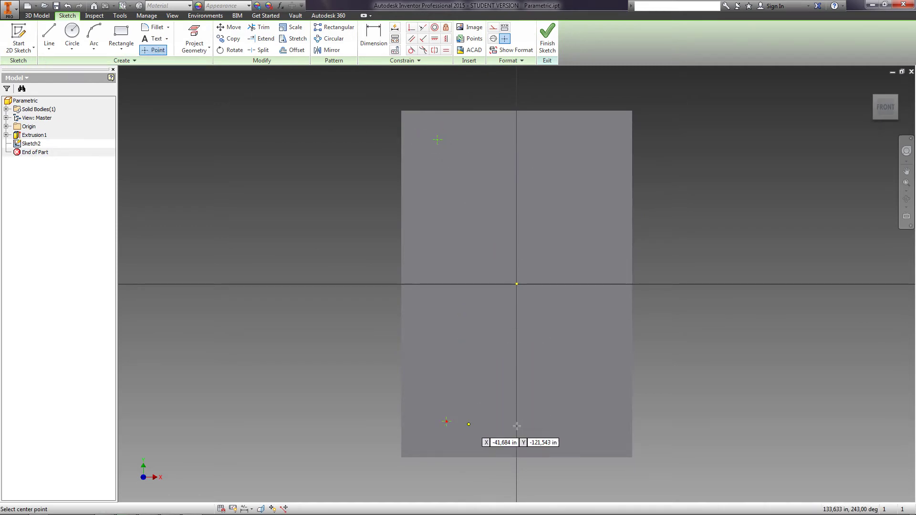
pyautogui.click(603, 411)
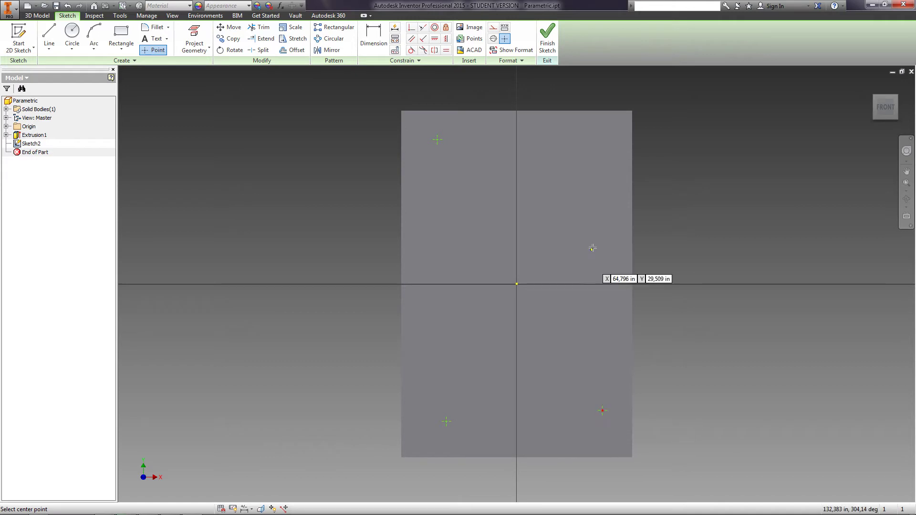
pyautogui.click(581, 152)
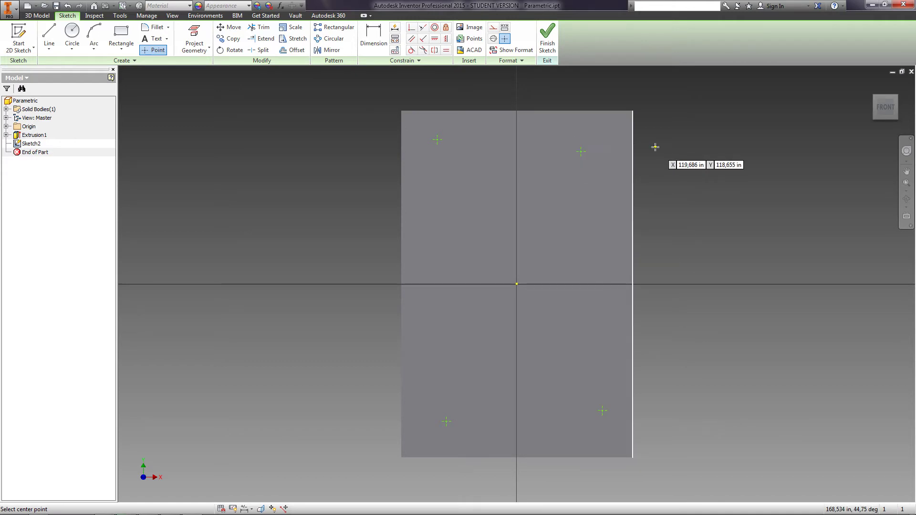
pyautogui.press('Escape')
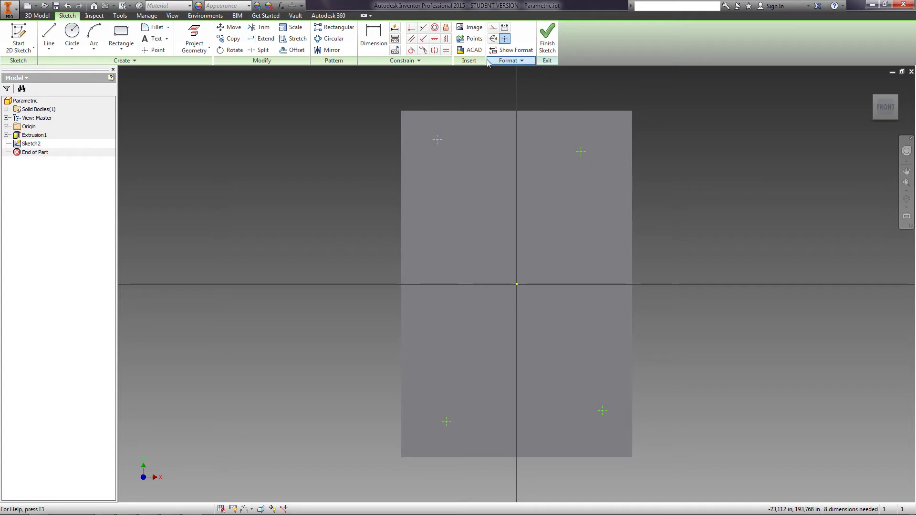
pyautogui.click(434, 40)
pyautogui.click(437, 139)
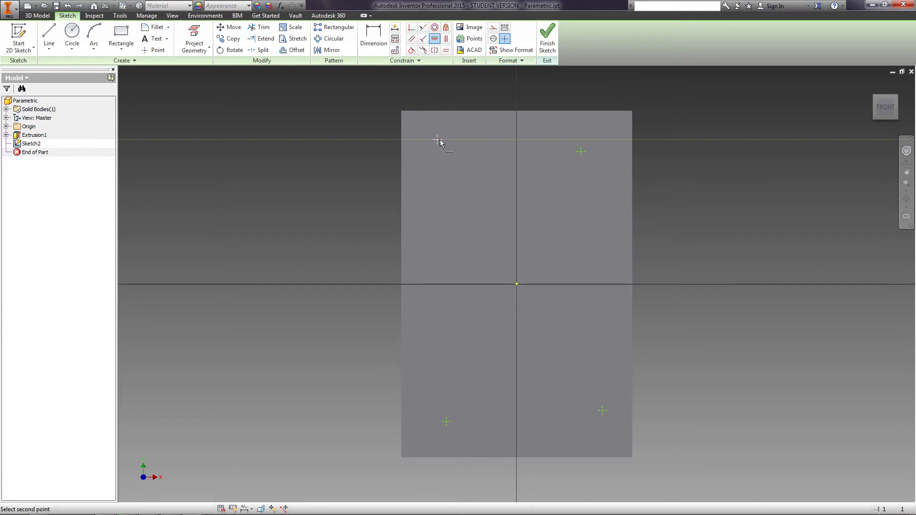
# Step: Constrain the top and bottom pairs of sketch points horizontally
pyautogui.click(581, 152)
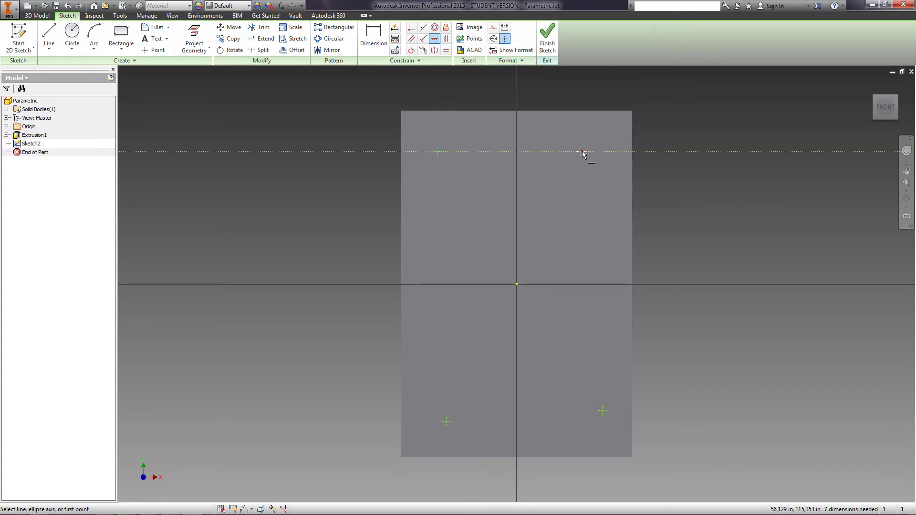
pyautogui.click(446, 422)
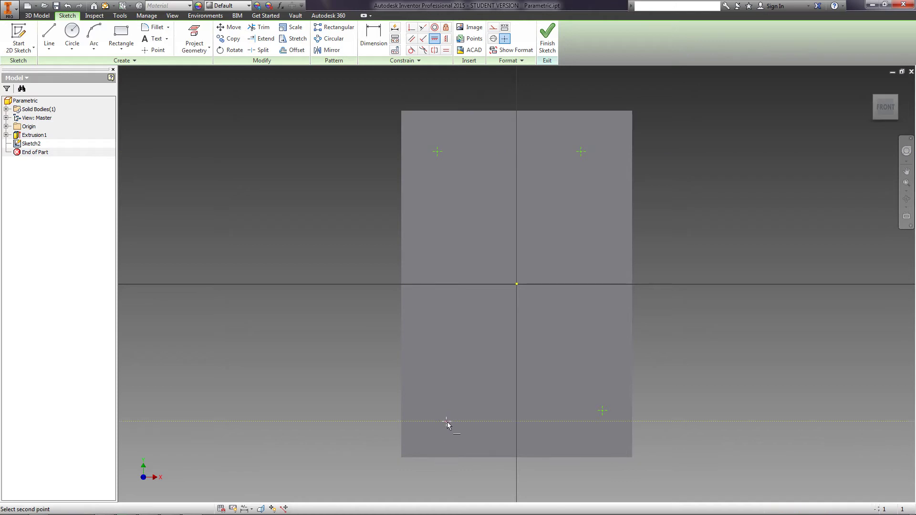
pyautogui.click(602, 411)
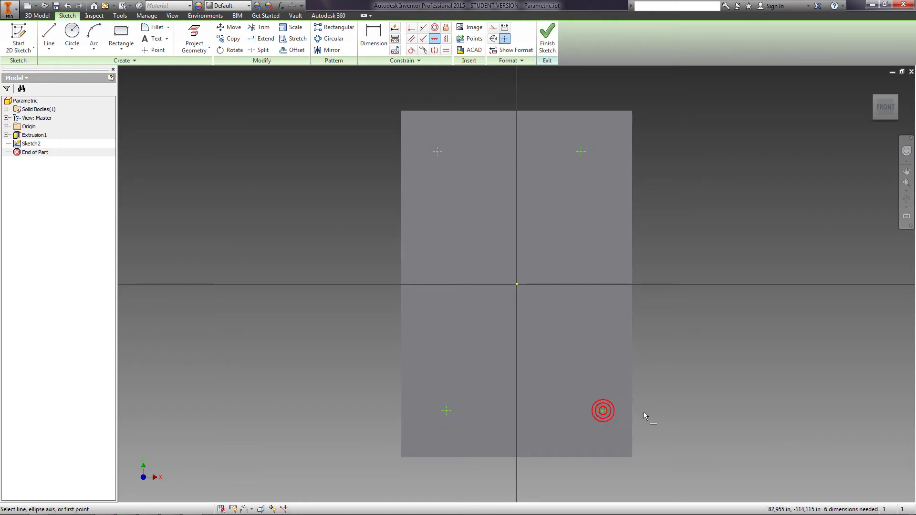
# Step: Constrain the left and right pairs of sketch points vertically
pyautogui.click(447, 40)
pyautogui.click(438, 153)
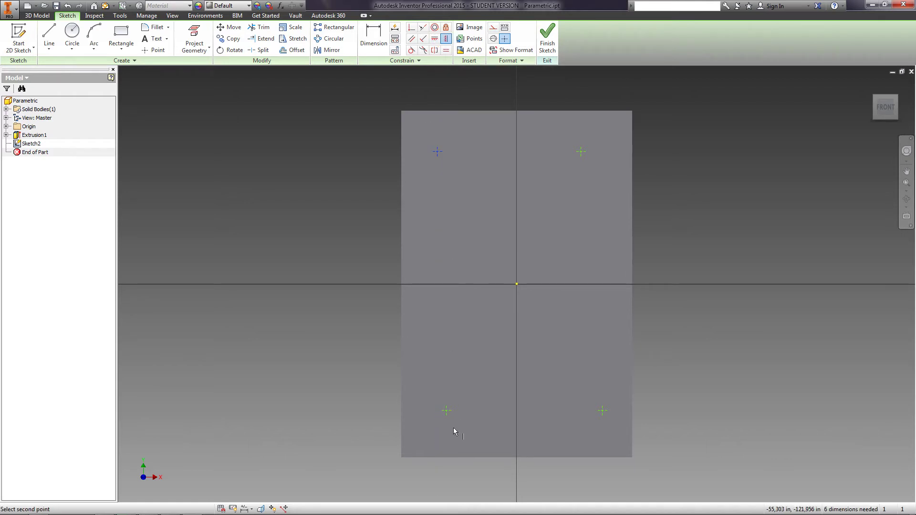
pyautogui.click(447, 411)
pyautogui.click(594, 410)
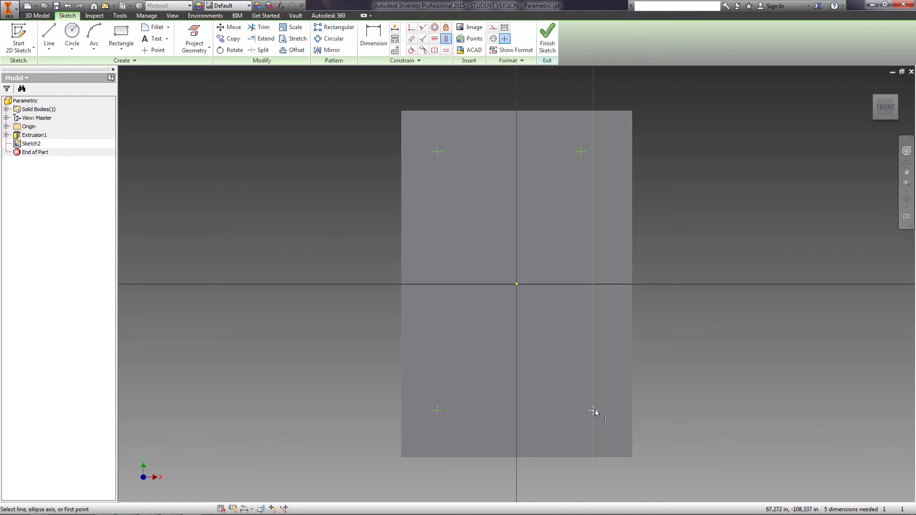
pyautogui.click(581, 152)
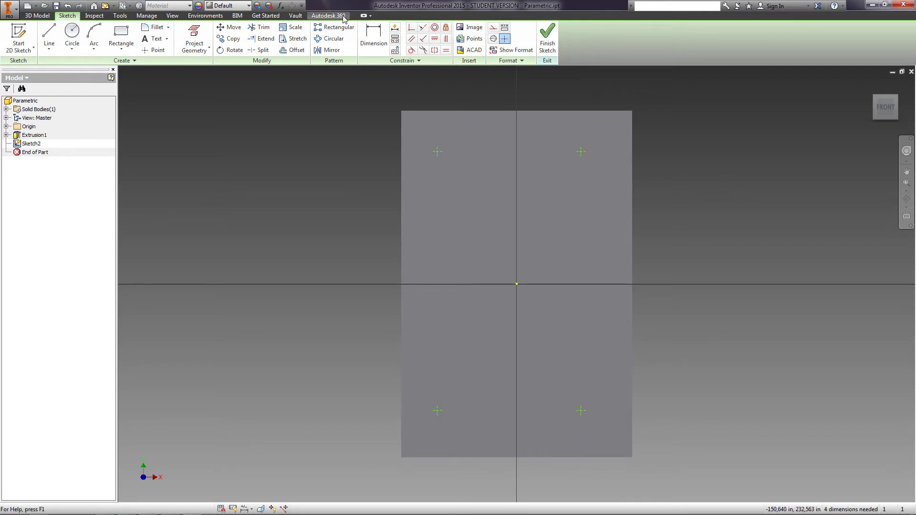
pyautogui.click(373, 33)
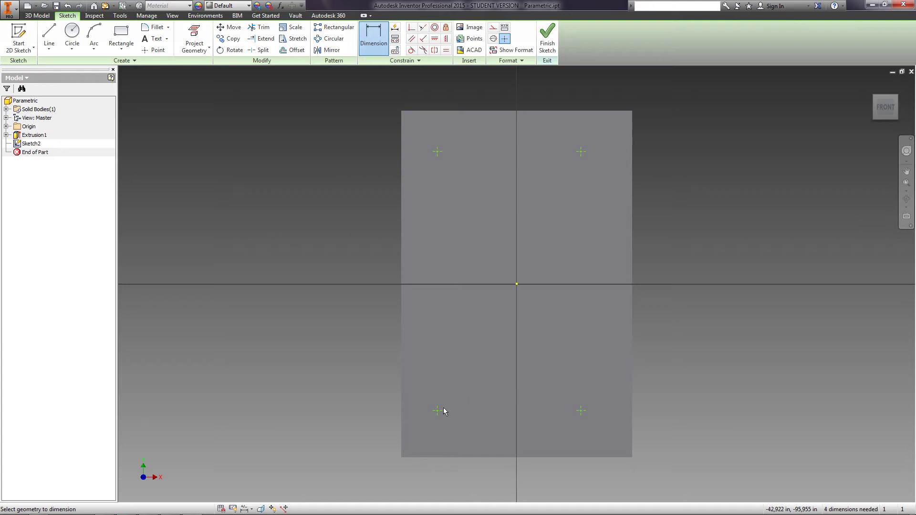
# Step: Dimension the points LD1 (15) from the bottom edge and equal to d4 from the top edge
pyautogui.click(440, 457)
pyautogui.click(370, 436)
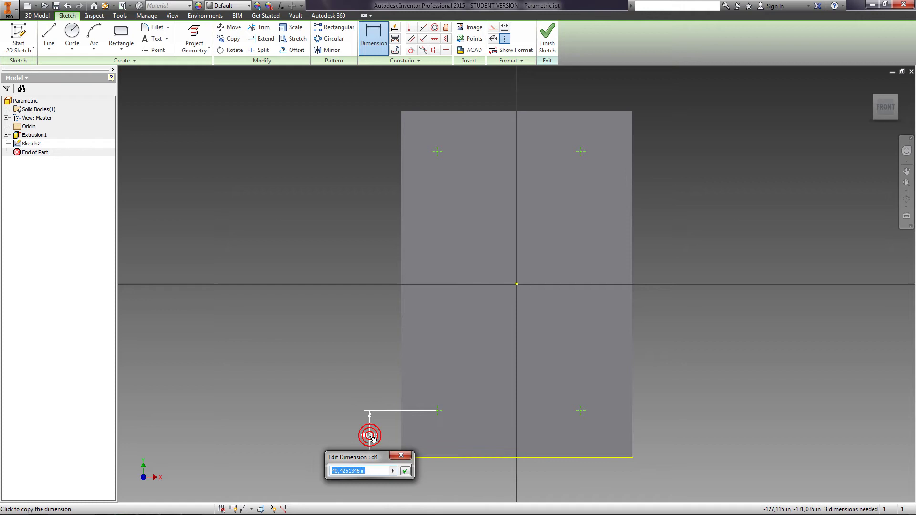
pyautogui.write('LD1')
pyautogui.press('Return')
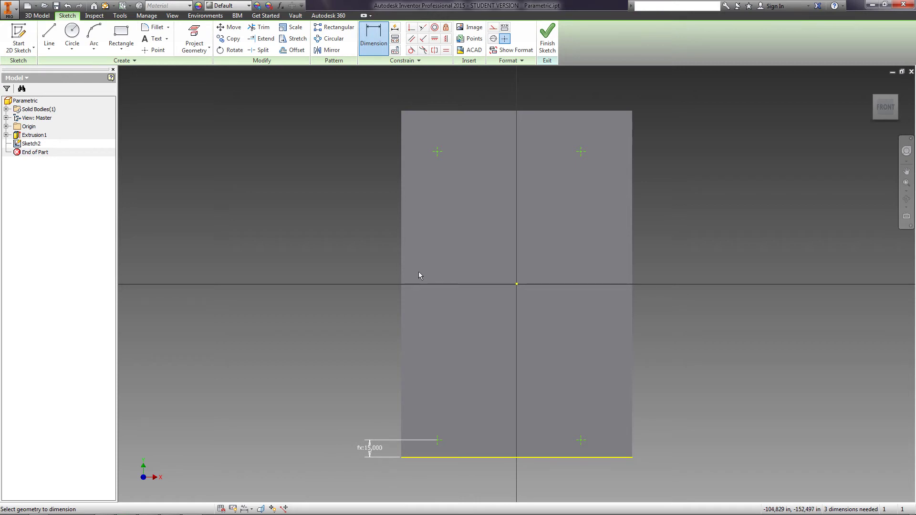
pyautogui.click(436, 152)
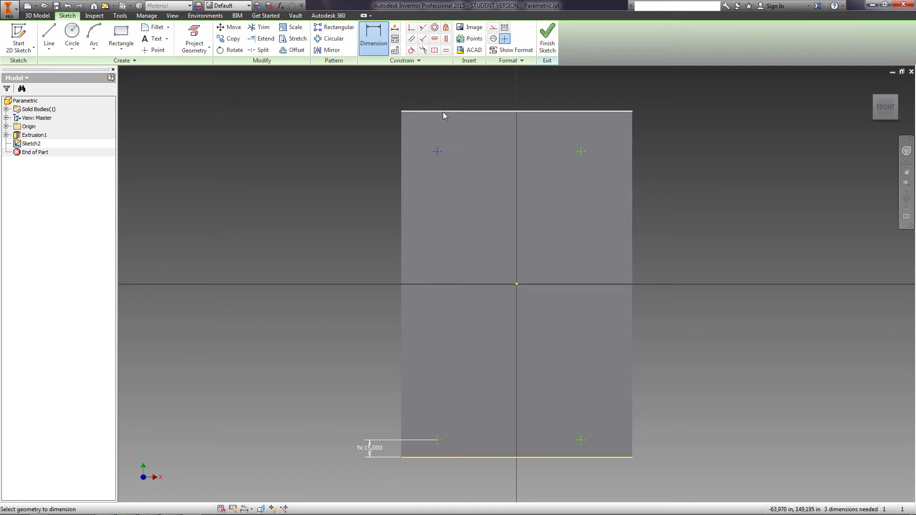
pyautogui.click(363, 127)
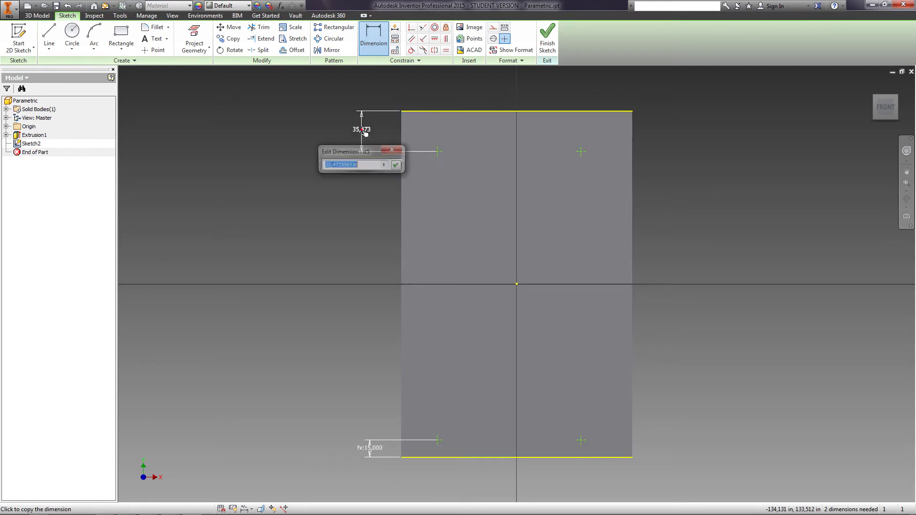
pyautogui.click(370, 451)
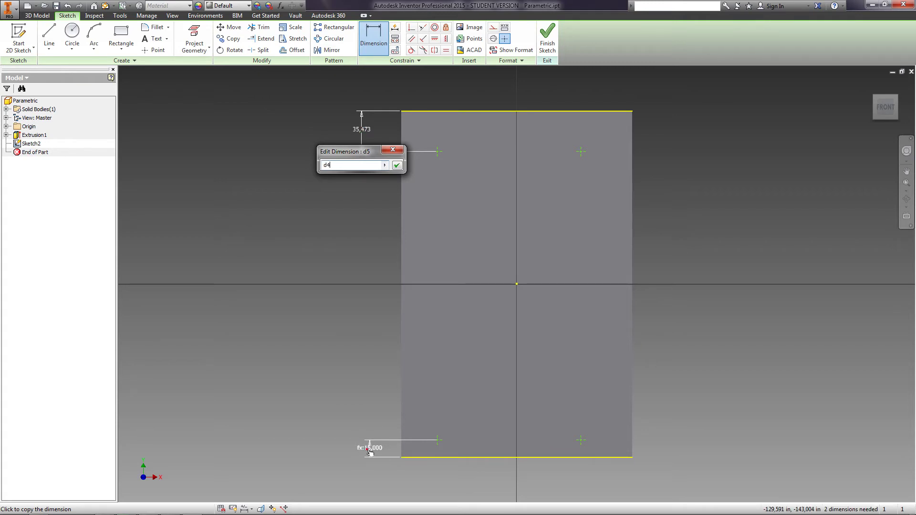
pyautogui.click(396, 165)
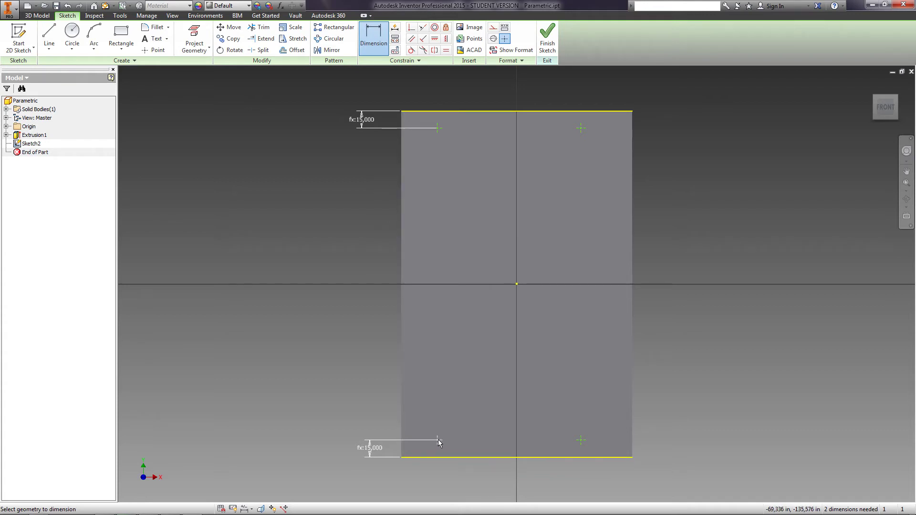
# Step: Dimension the points LD2 (20) from the left edge and d6 from the right, then finish the sketch
pyautogui.click(402, 417)
pyautogui.click(438, 440)
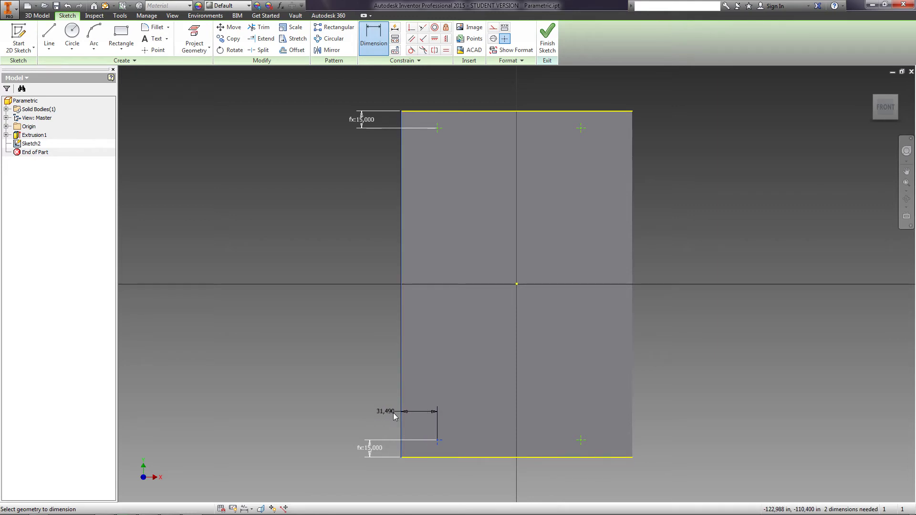
pyautogui.click(418, 413)
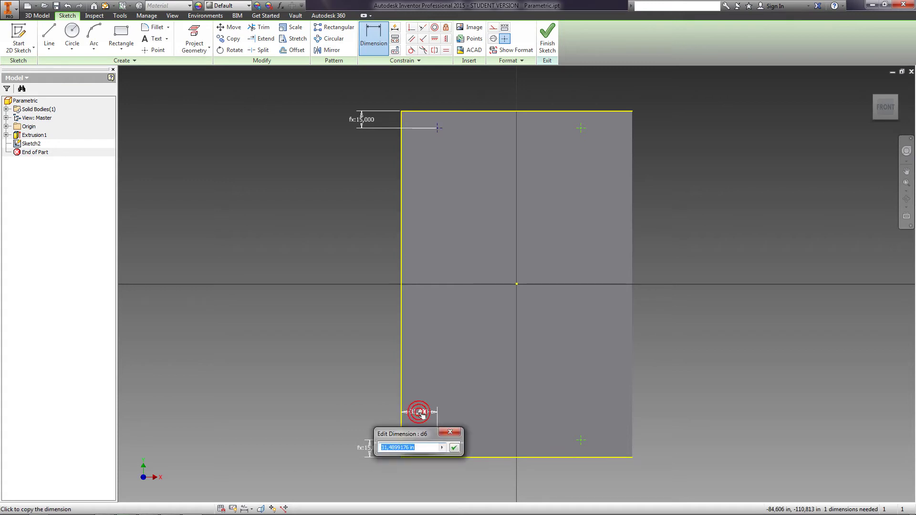
pyautogui.write('LD2')
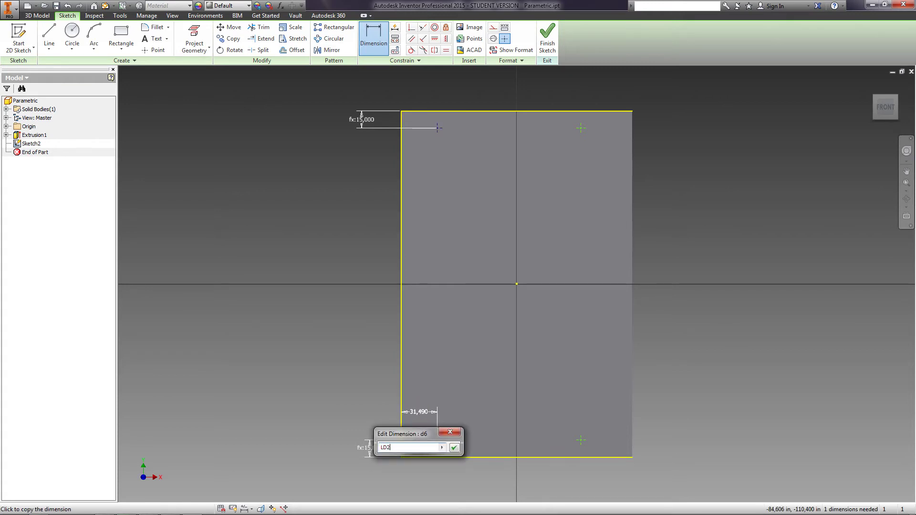
pyautogui.click(454, 447)
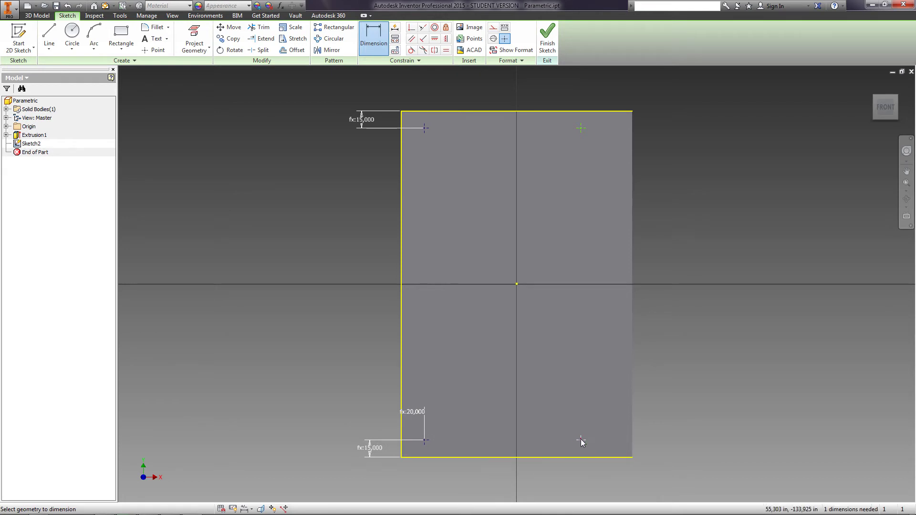
pyautogui.click(632, 439)
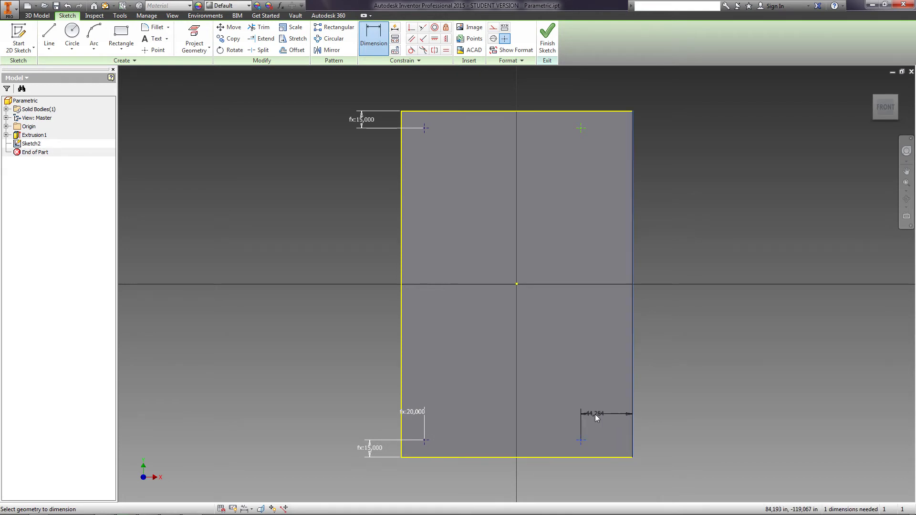
pyautogui.click(603, 414)
pyautogui.click(405, 412)
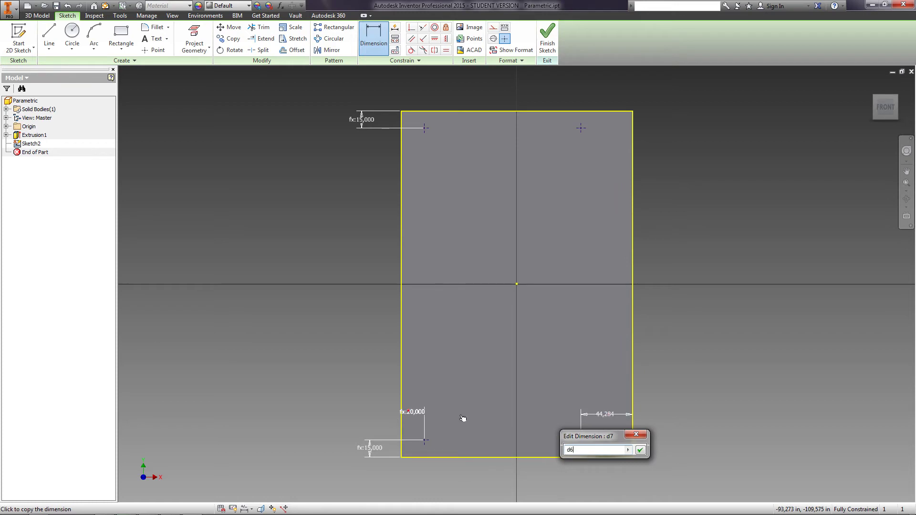
pyautogui.click(640, 450)
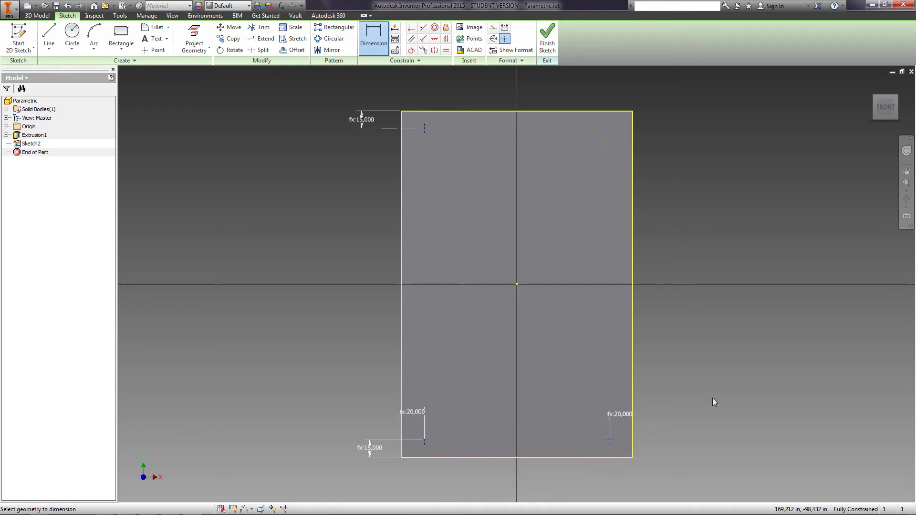
pyautogui.click(547, 38)
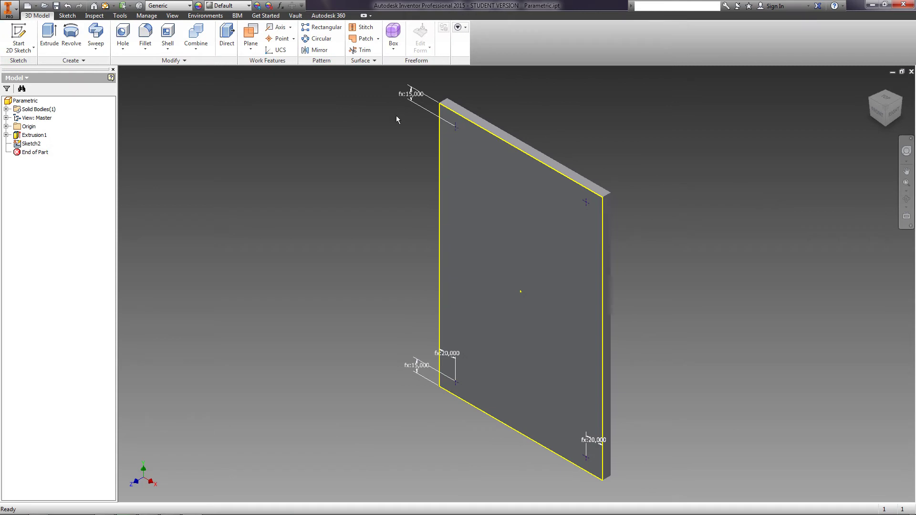
# Step: Cut Through All holes at the four sketch points with the diameter set to D
pyautogui.click(123, 33)
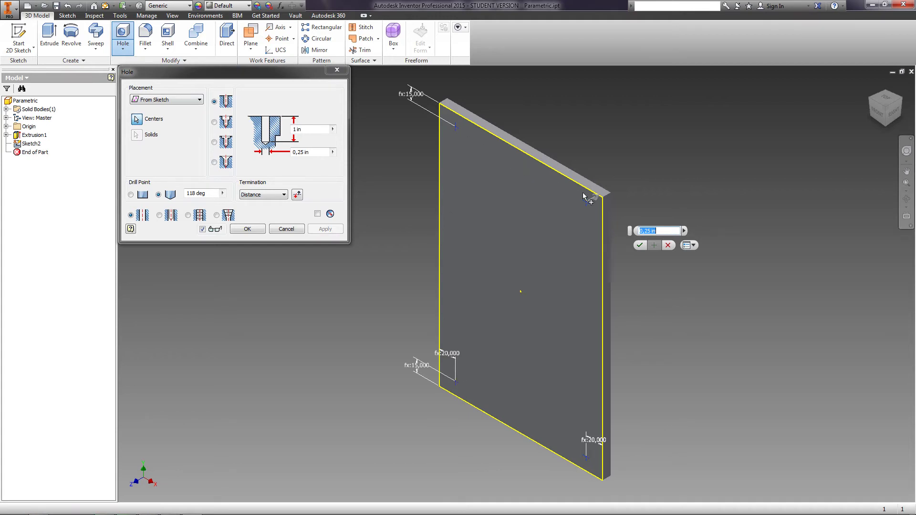
pyautogui.scroll(5, 597, 206)
pyautogui.scroll(-3, 524, 191)
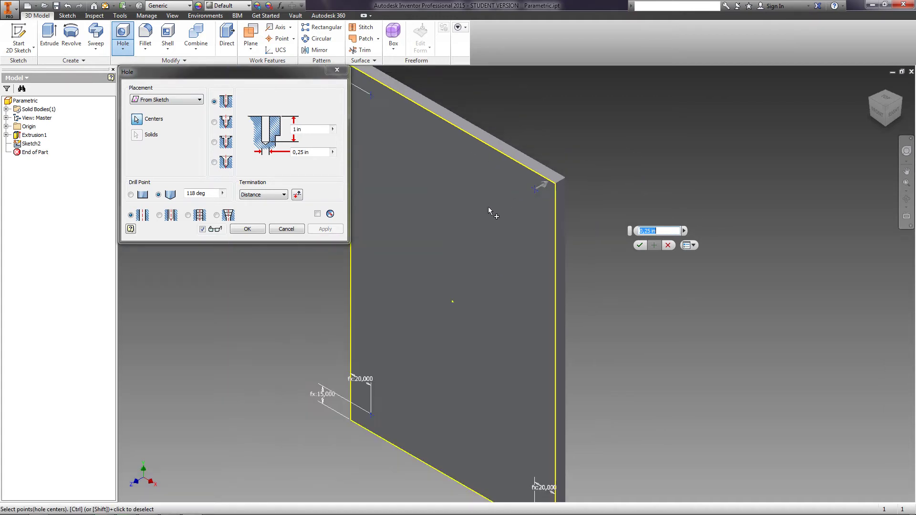
pyautogui.scroll(-3, 486, 207)
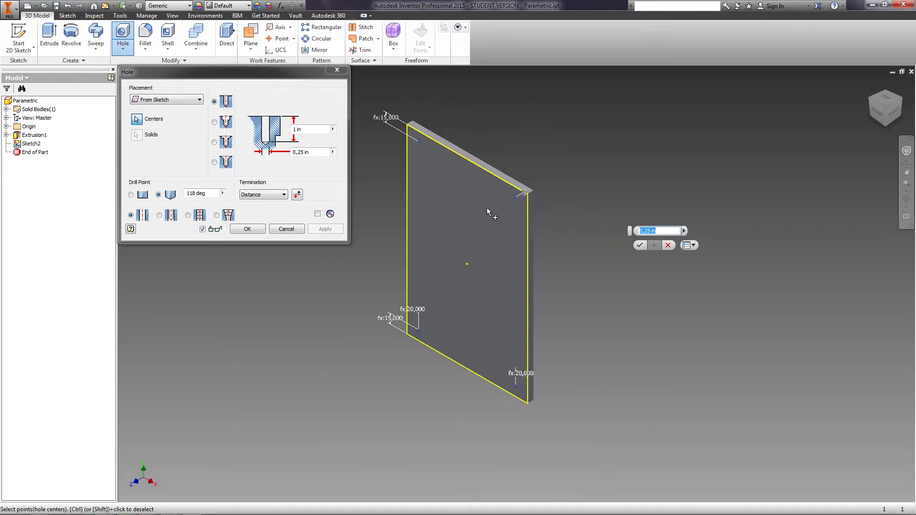
pyautogui.click(281, 195)
pyautogui.click(266, 211)
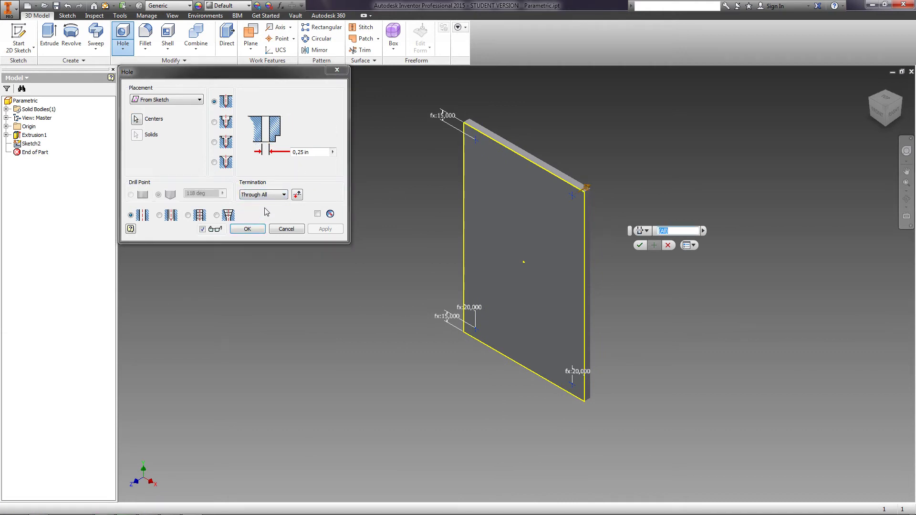
pyautogui.write('D1')
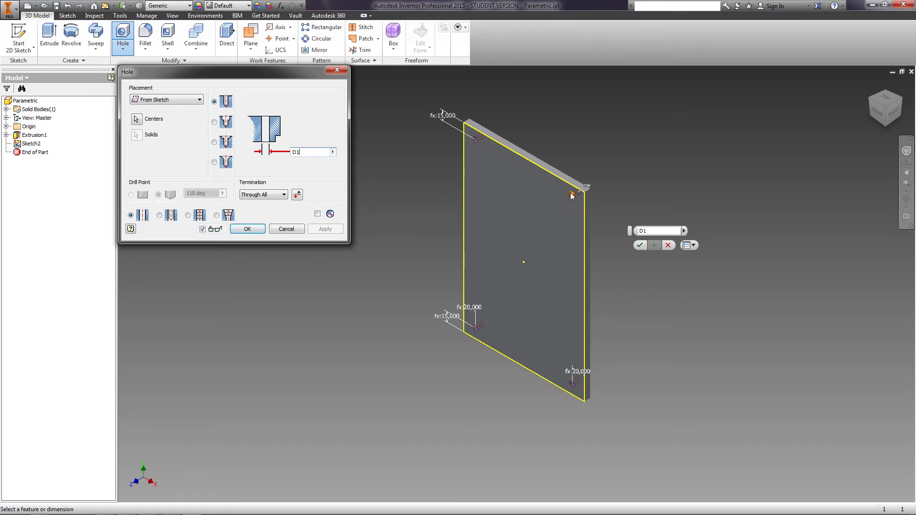
pyautogui.scroll(3, 539, 193)
pyautogui.scroll(-2, 490, 204)
pyautogui.moveTo(505, 202); pyautogui.dragTo(539, 197)
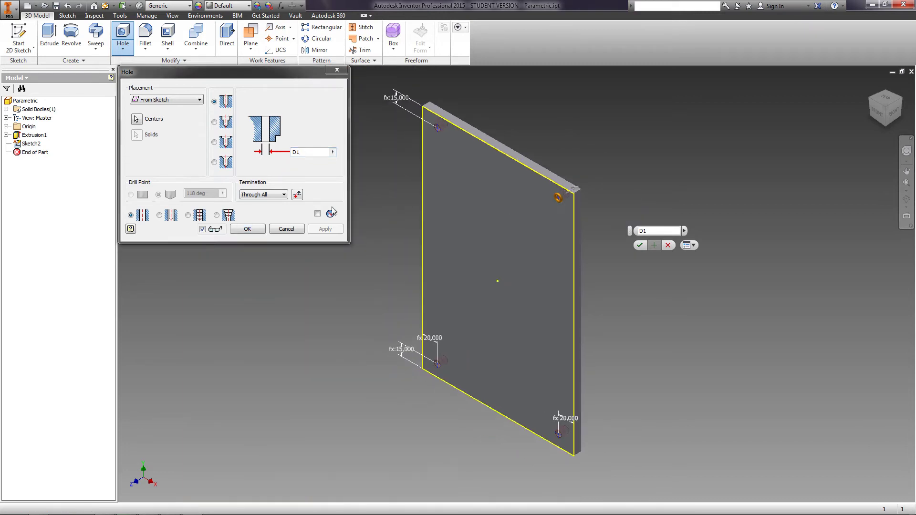
pyautogui.click(247, 229)
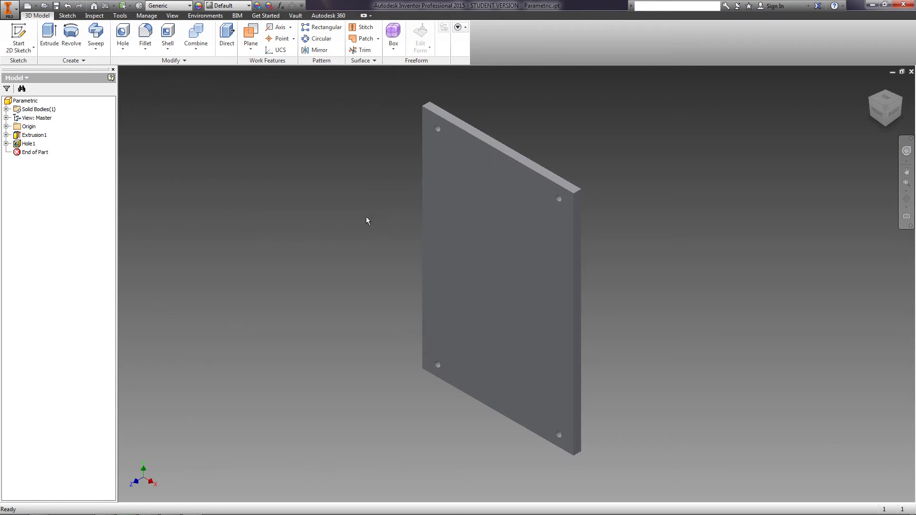
# Step: Inspect the holes, return to the home view, and add the Measure panel to the ribbon
pyautogui.keyDown('shift'); pyautogui.moveTo(505, 237); pyautogui.dragTo(483, 222, button='middle'); pyautogui.keyUp('shift')
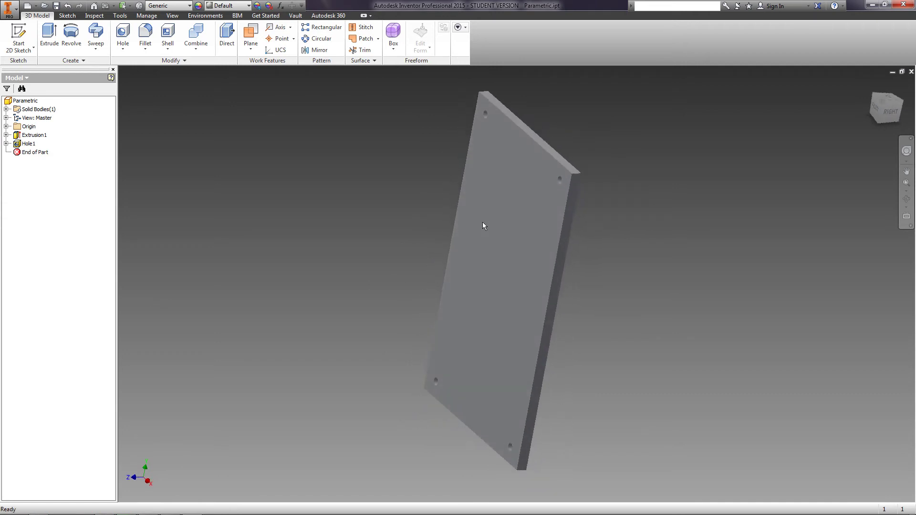
pyautogui.click(882, 99)
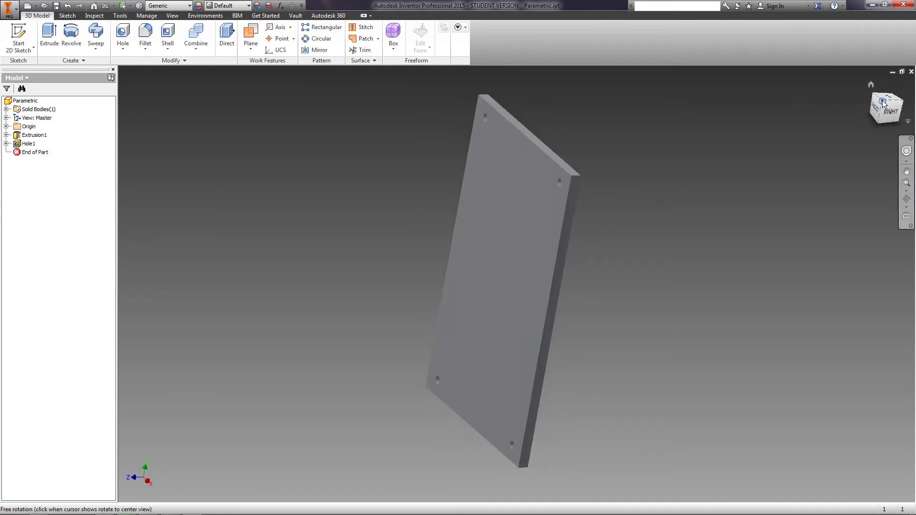
pyautogui.rightClick(490, 33)
pyautogui.moveTo(518, 60)
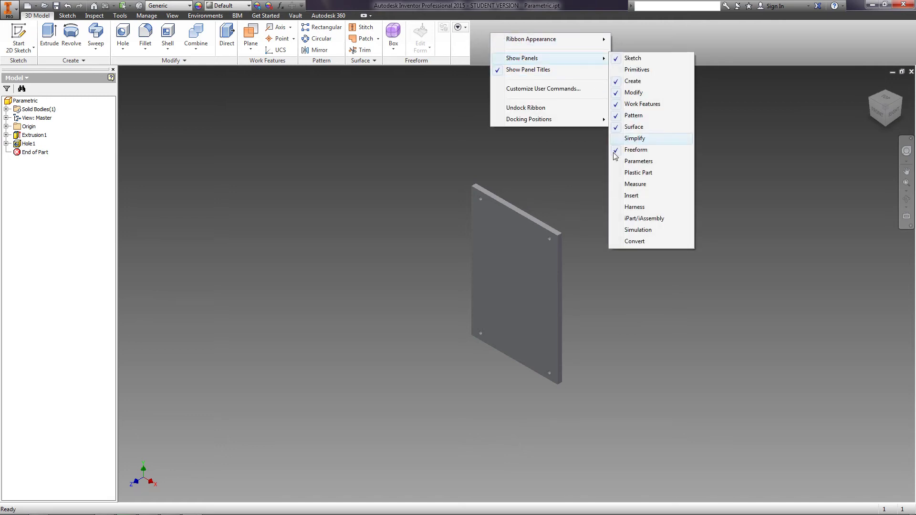
pyautogui.click(629, 184)
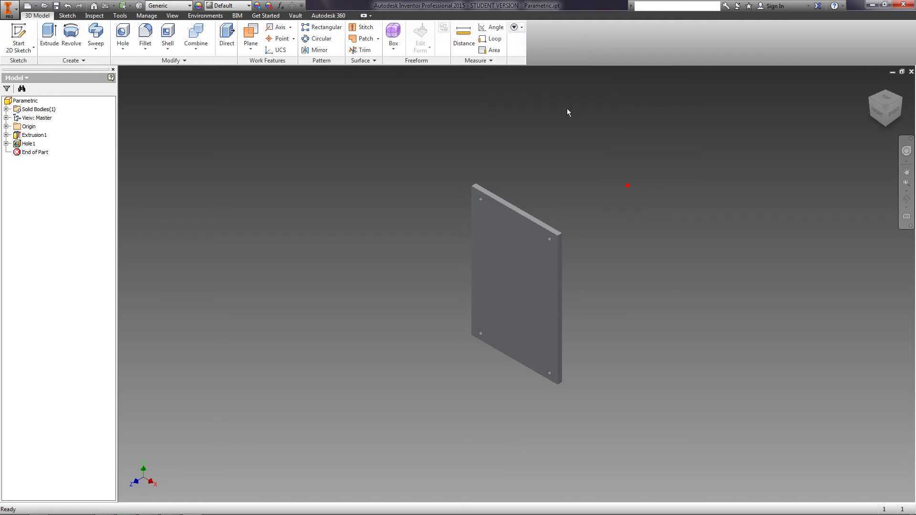
# Step: Measure the 200 in top edge and the 20 in distance from the side edge to a hole
pyautogui.click(466, 38)
pyautogui.scroll(5, 468, 216)
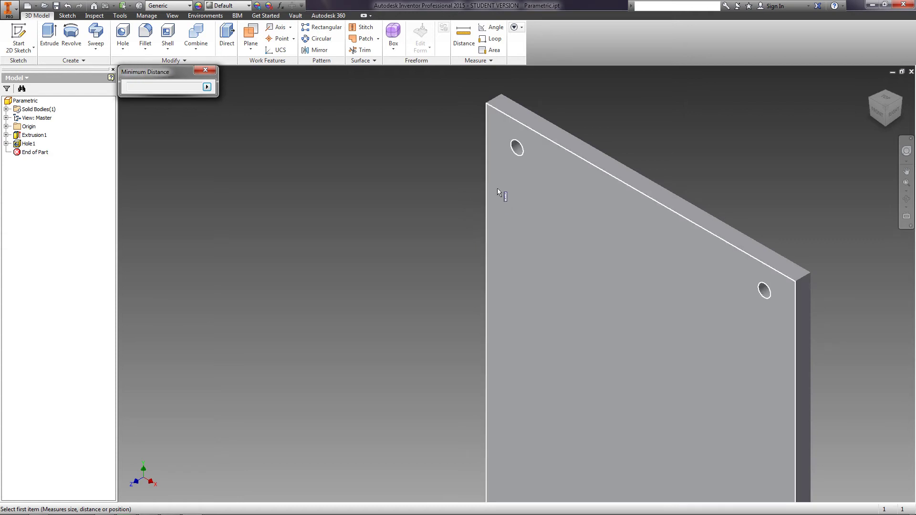
pyautogui.click(548, 140)
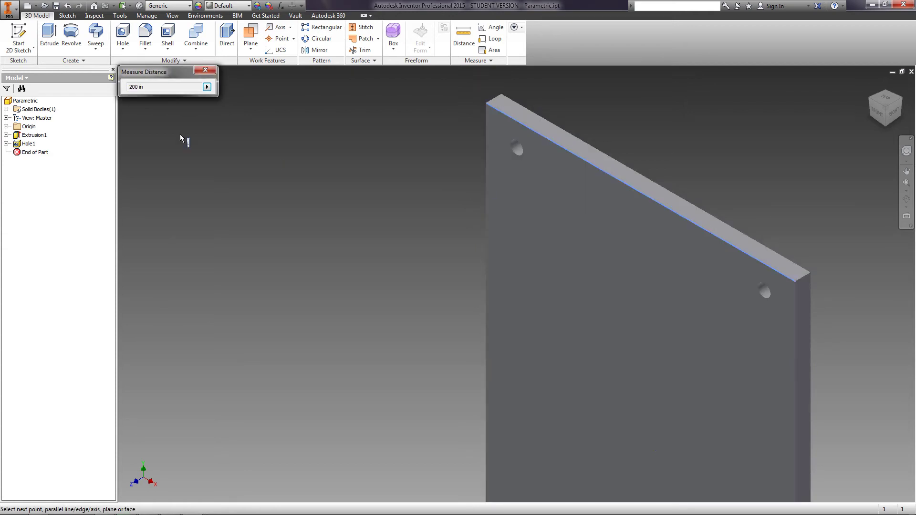
pyautogui.click(485, 250)
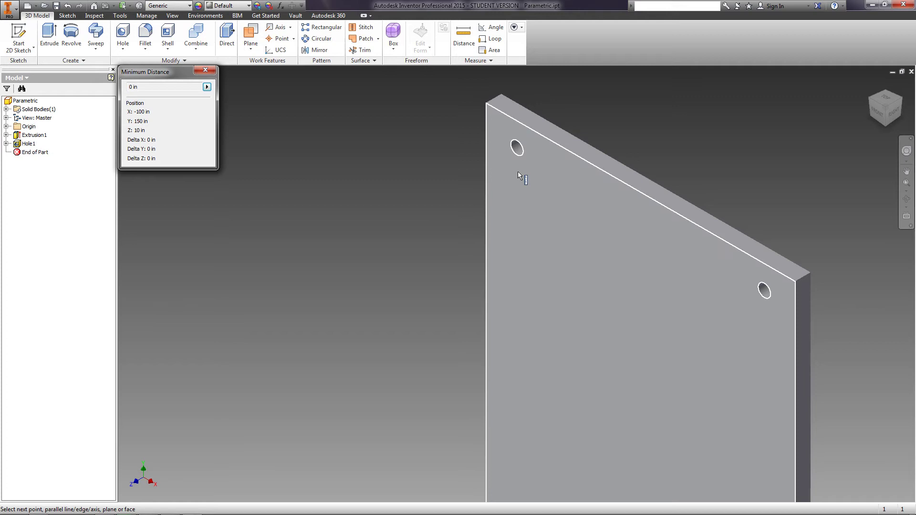
pyautogui.scroll(6, 513, 169)
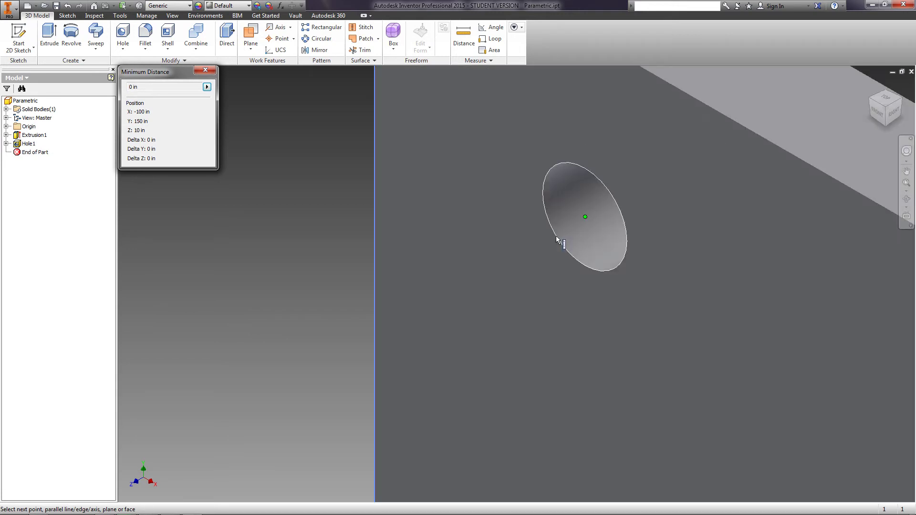
pyautogui.click(557, 237)
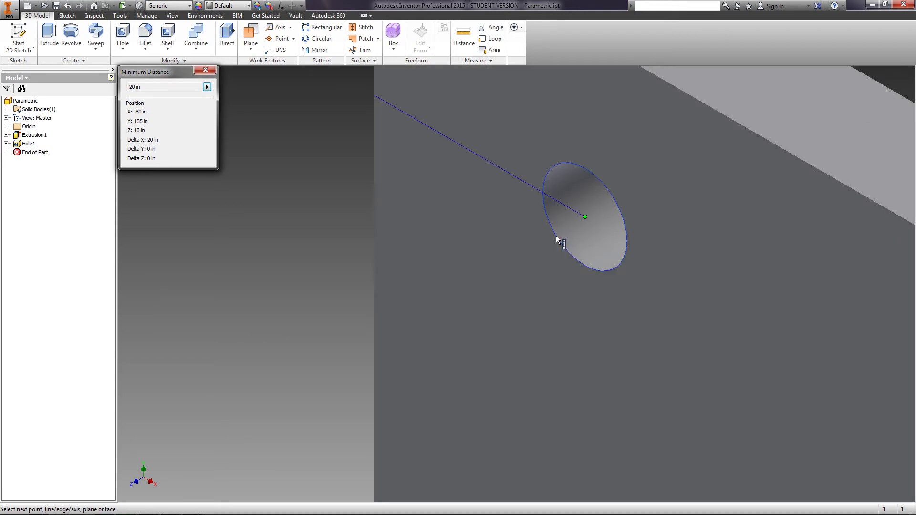
pyautogui.scroll(-3, 556, 236)
pyautogui.click(563, 234)
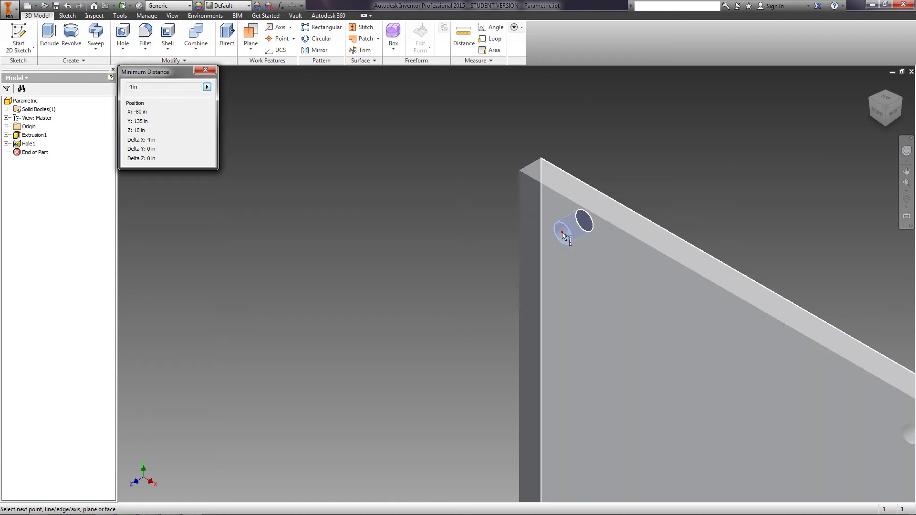
pyautogui.scroll(-6, 563, 234)
pyautogui.press('Escape')
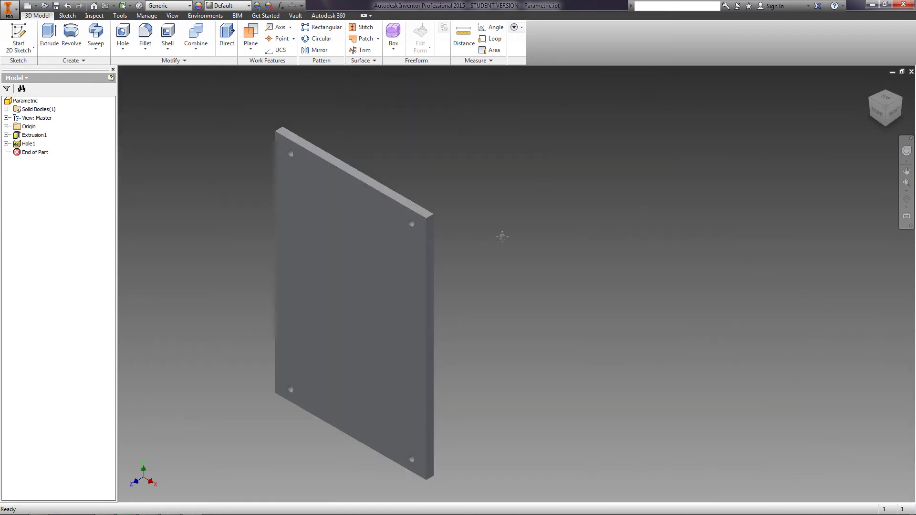
# Step: Open Manage > Parameters, review the model and user parameters, and close the table with Done
pyautogui.press('Home')
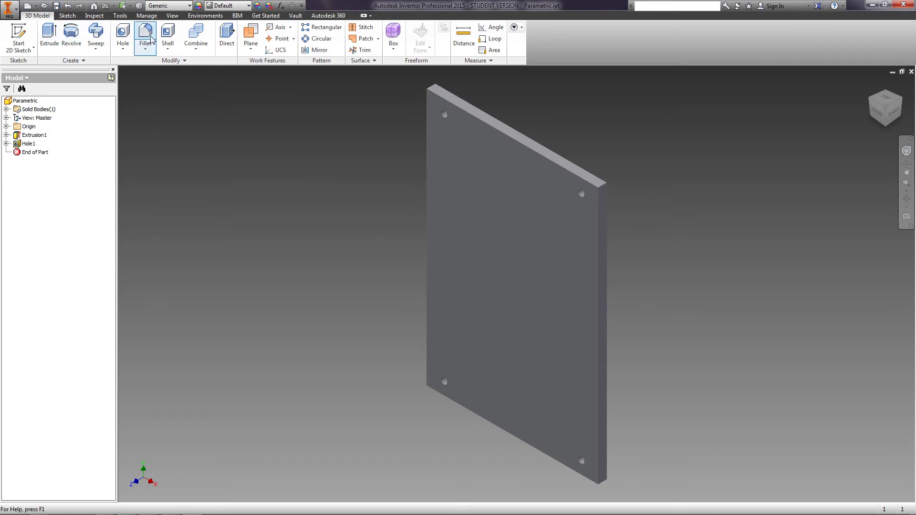
pyautogui.click(149, 16)
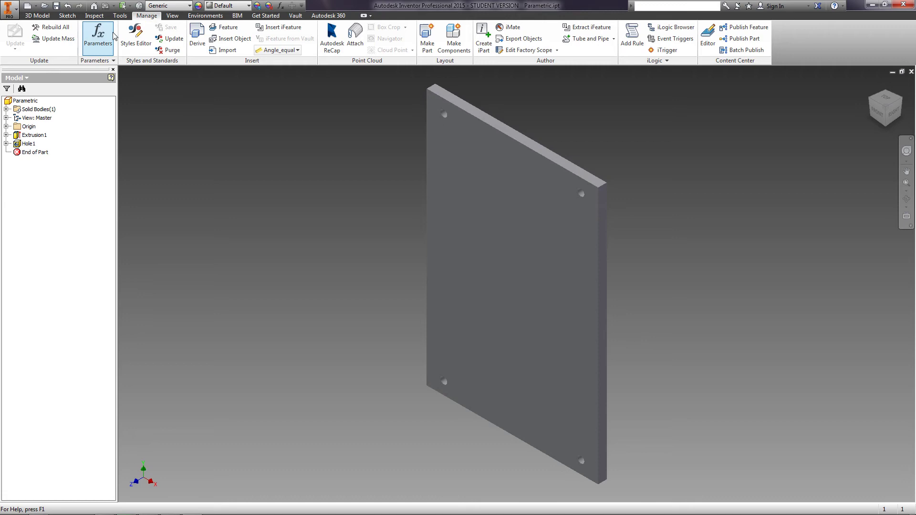
pyautogui.click(97, 34)
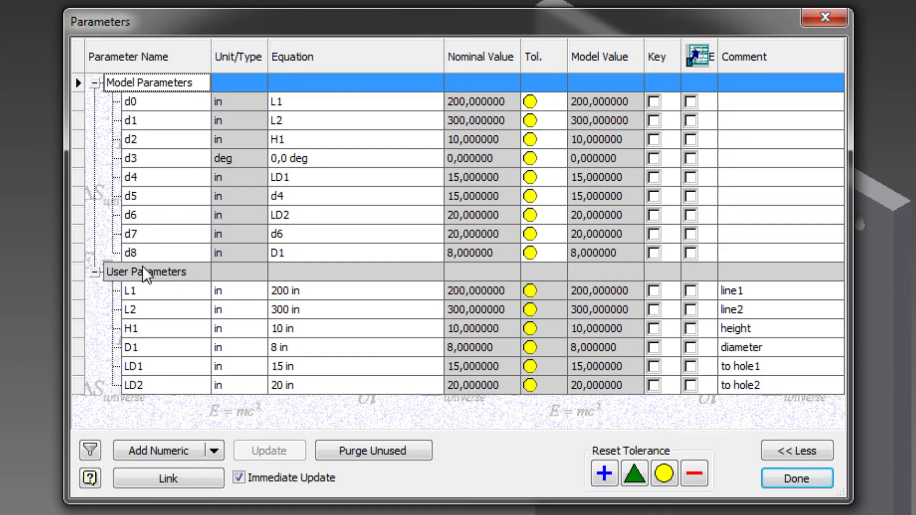
pyautogui.moveTo(169, 104)
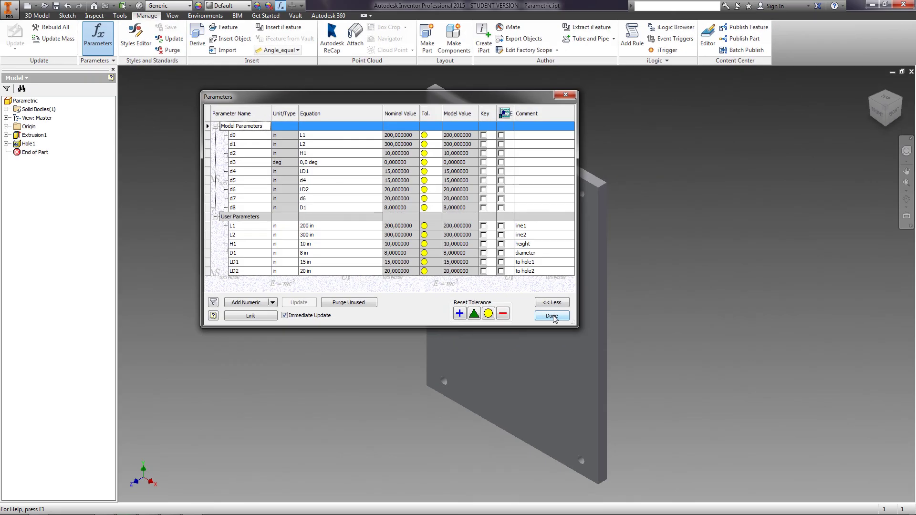
pyautogui.click(552, 316)
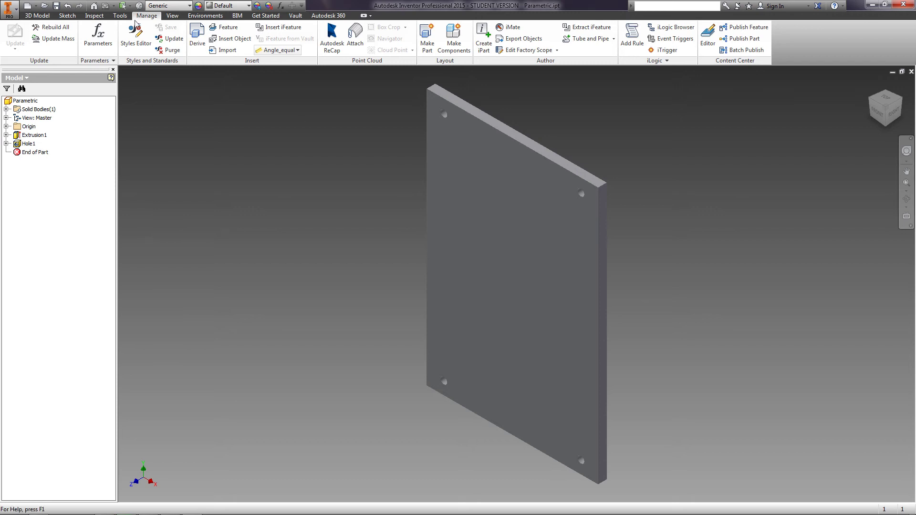
# Step: Start Create iPart, enlarge the iPart Author dialog and its table, and select the Parametric-01 row
pyautogui.click(482, 34)
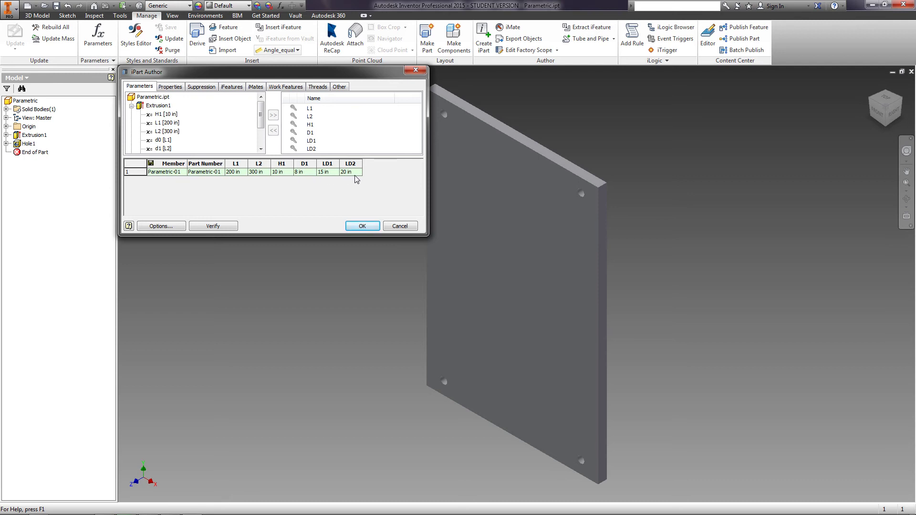
pyautogui.click(132, 106)
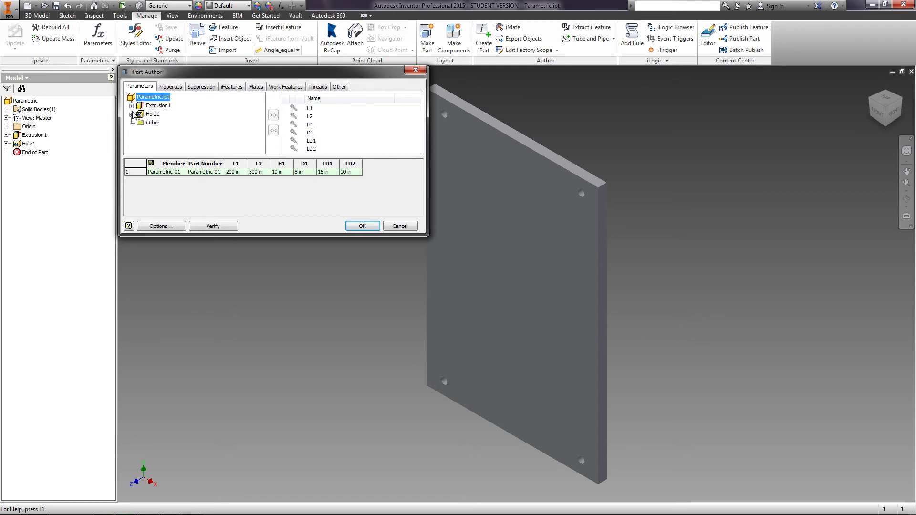
pyautogui.click(132, 114)
pyautogui.click(131, 97)
pyautogui.moveTo(428, 233); pyautogui.dragTo(483, 301)
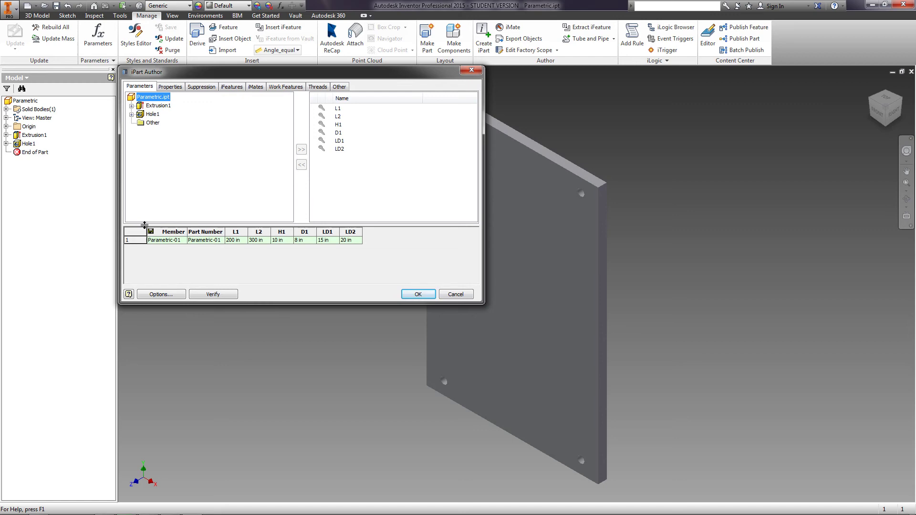
pyautogui.moveTo(144, 225); pyautogui.dragTo(144, 192)
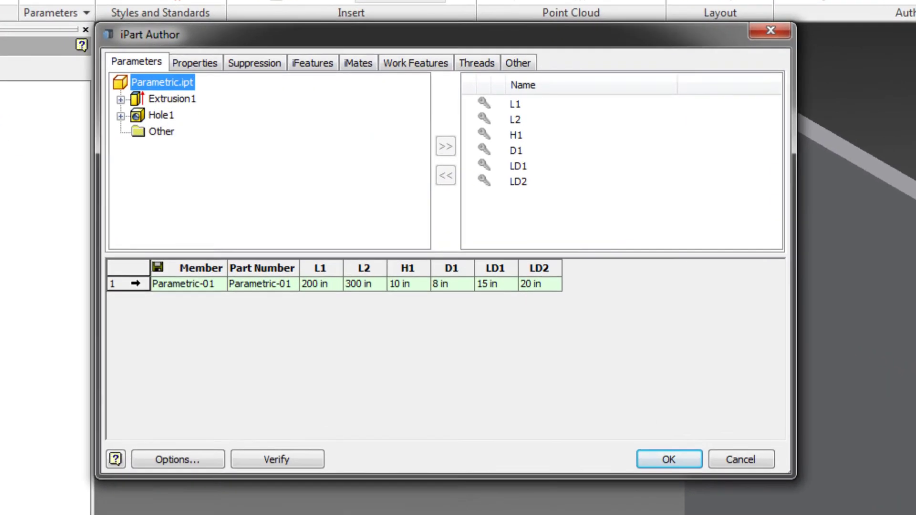
pyautogui.click(136, 284)
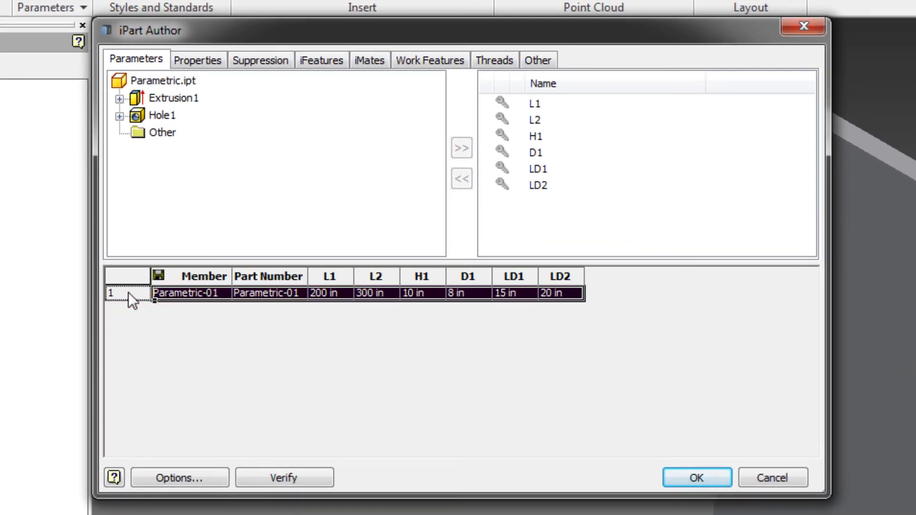
# Step: Insert a Parametric-02 row and set its L1 to 250 and L2 to 250
pyautogui.rightClick(128, 293)
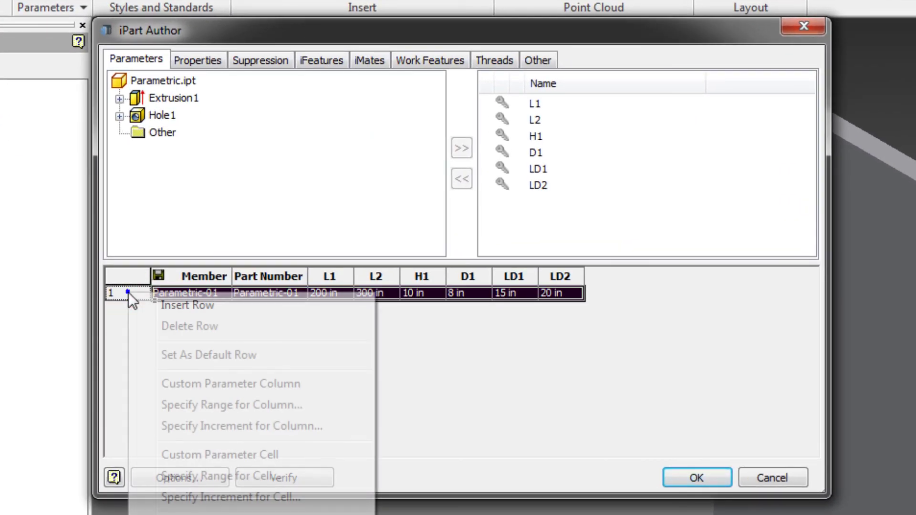
pyautogui.click(171, 305)
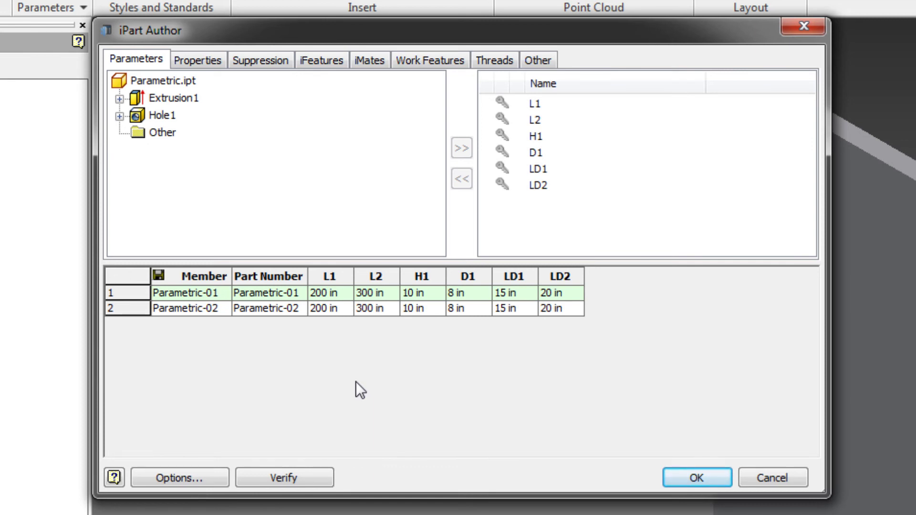
pyautogui.click(321, 308)
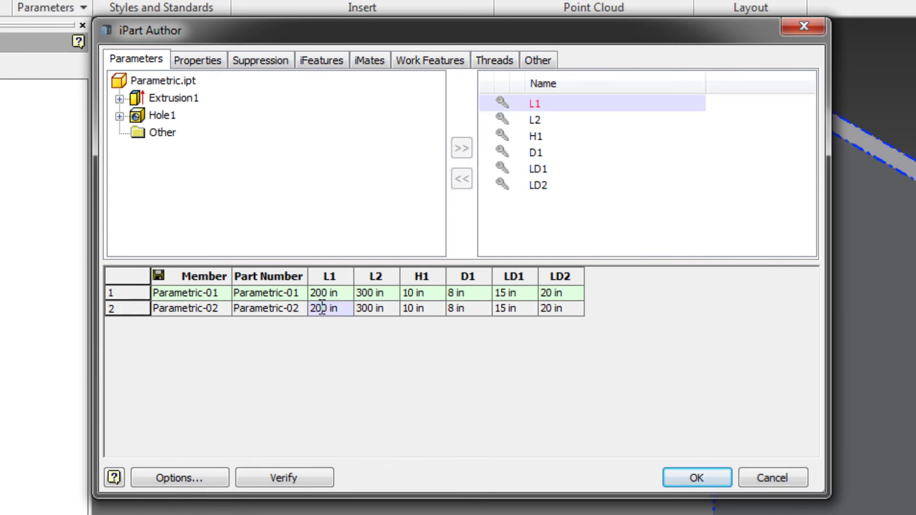
pyautogui.doubleClick(322, 308)
pyautogui.write('250')
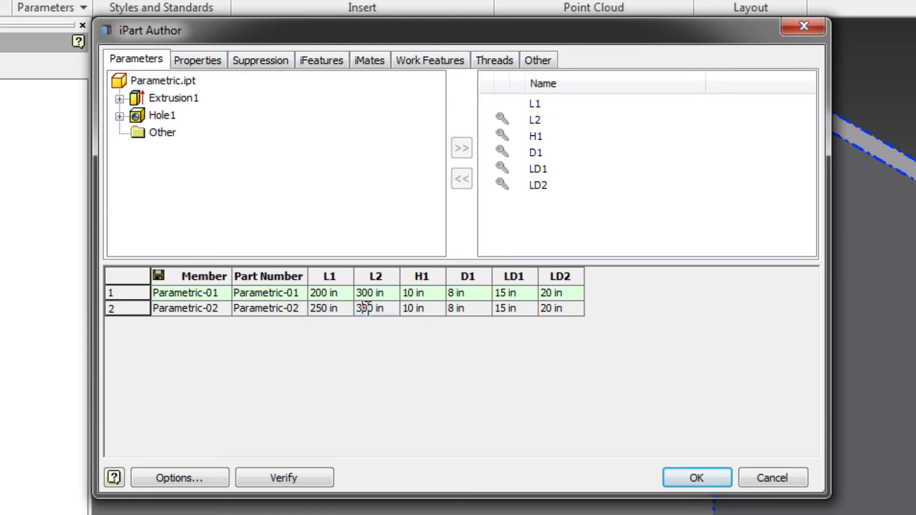
pyautogui.click(364, 308)
pyautogui.moveTo(388, 306); pyautogui.dragTo(288, 310)
pyautogui.write('250')
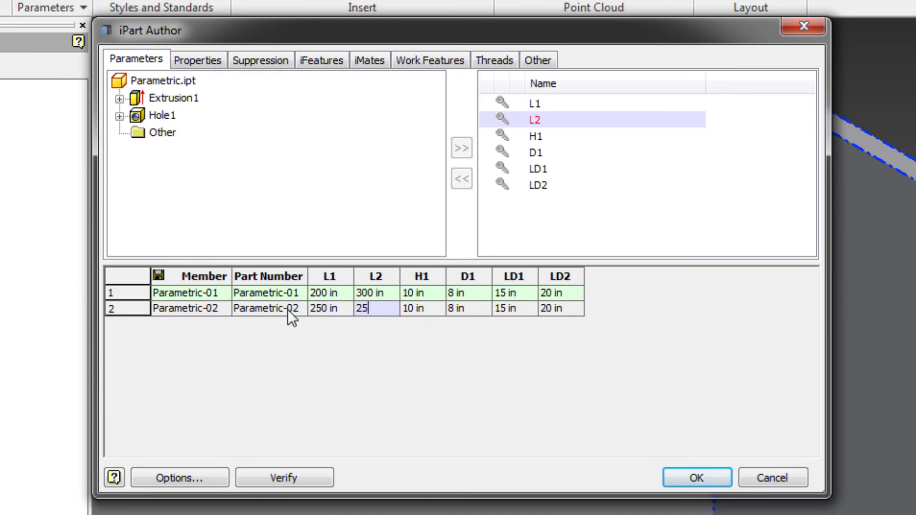
pyautogui.click(425, 309)
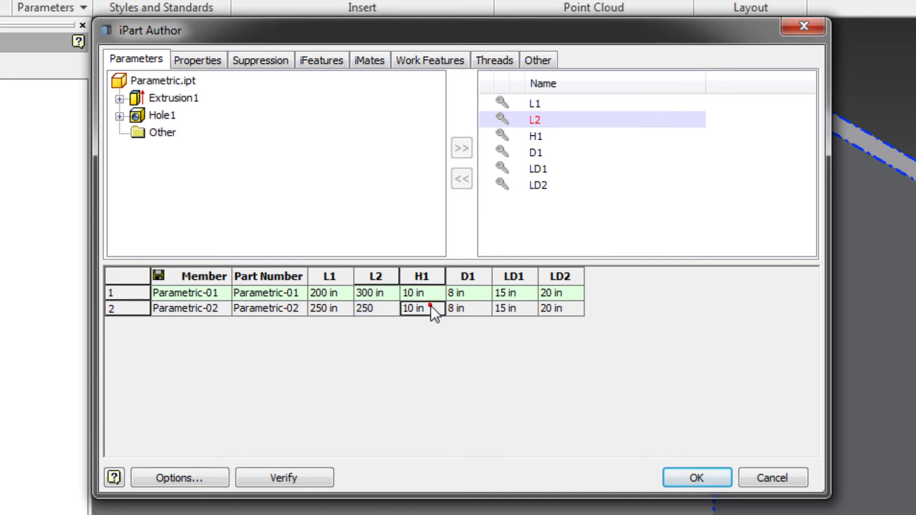
# Step: Set Parametric-02's H1 to 15, D1 to 12, LD1 to 25 and LD2 to 25
pyautogui.moveTo(426, 309); pyautogui.dragTo(387, 311)
pyautogui.write('15')
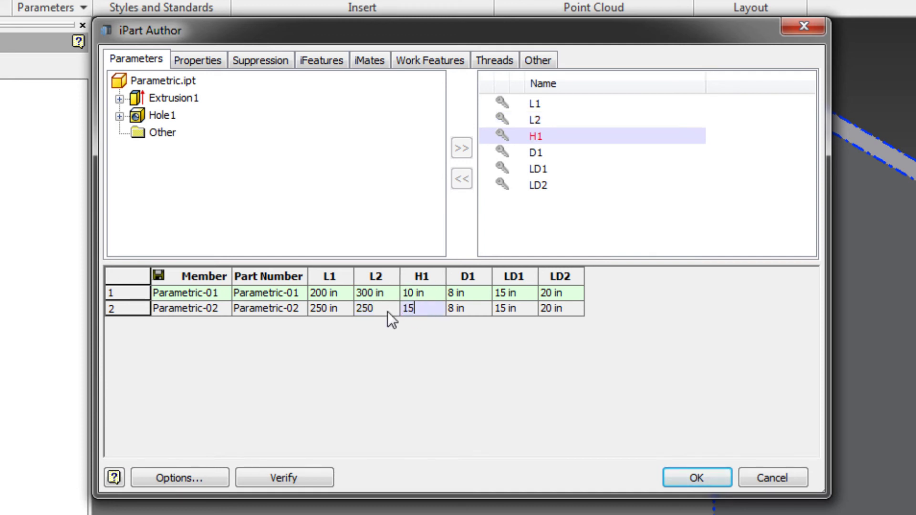
pyautogui.click(487, 308)
pyautogui.moveTo(487, 308); pyautogui.dragTo(459, 309)
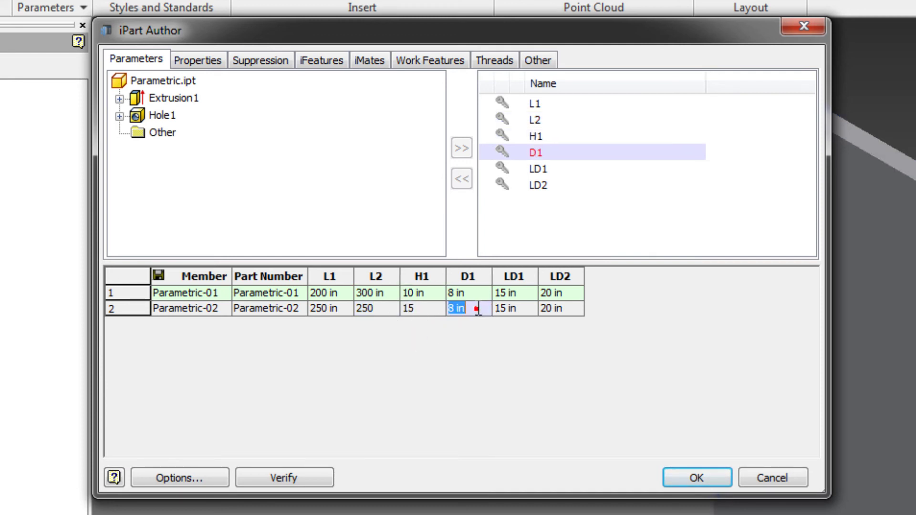
pyautogui.write('12')
pyautogui.click(507, 309)
pyautogui.moveTo(530, 310); pyautogui.dragTo(488, 317)
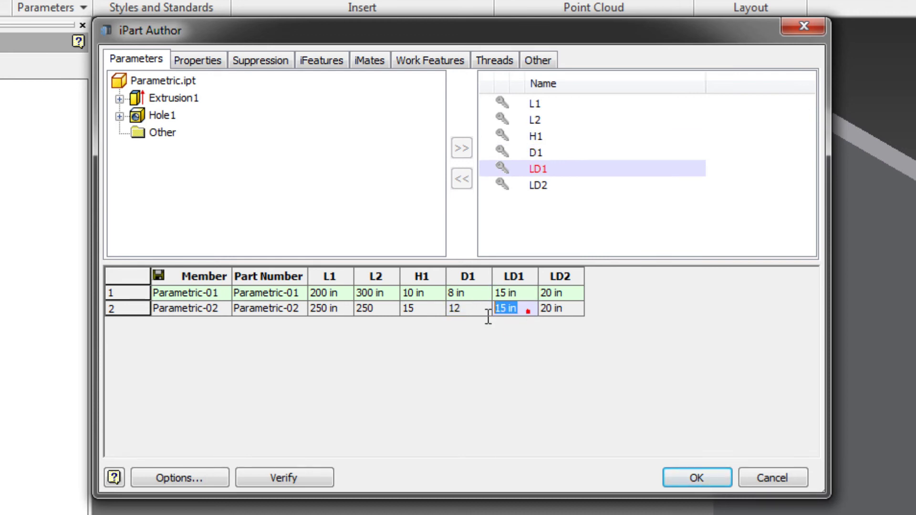
pyautogui.write('25')
pyautogui.click(558, 307)
pyautogui.moveTo(574, 308); pyautogui.dragTo(529, 314)
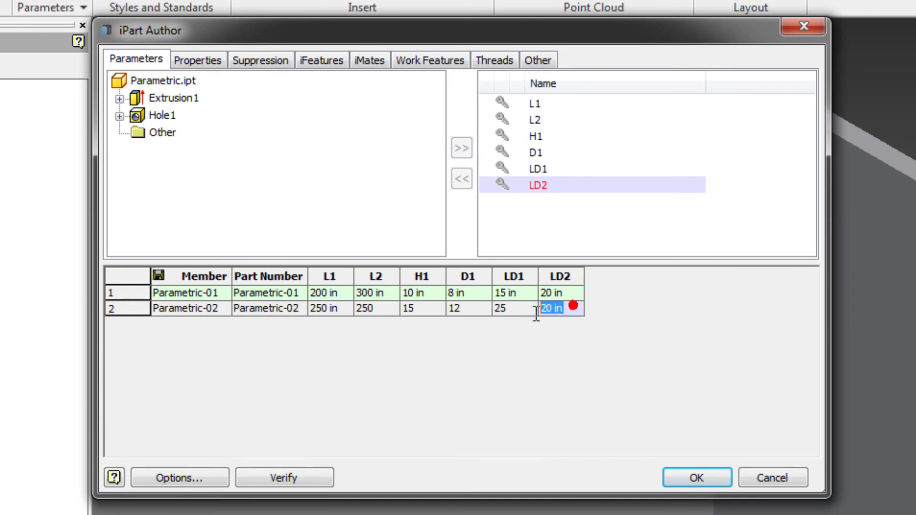
pyautogui.write('25')
pyautogui.click(583, 334)
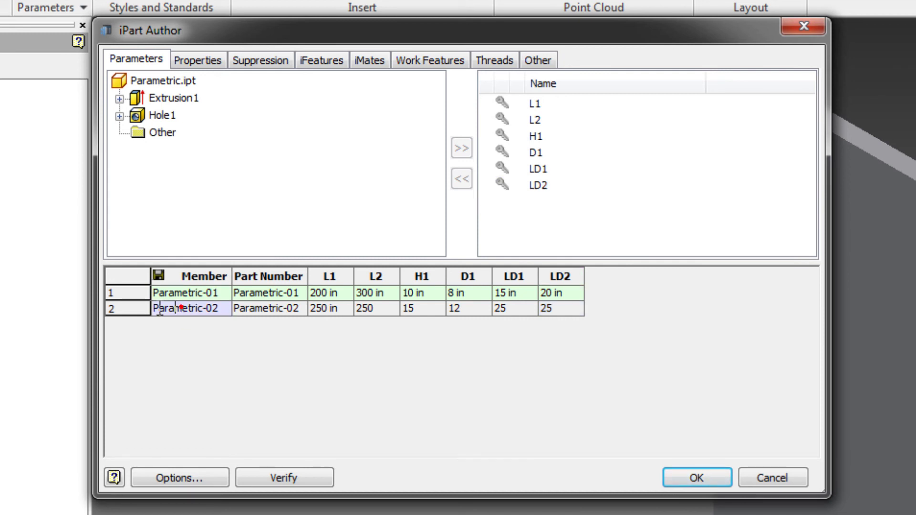
pyautogui.click(119, 310)
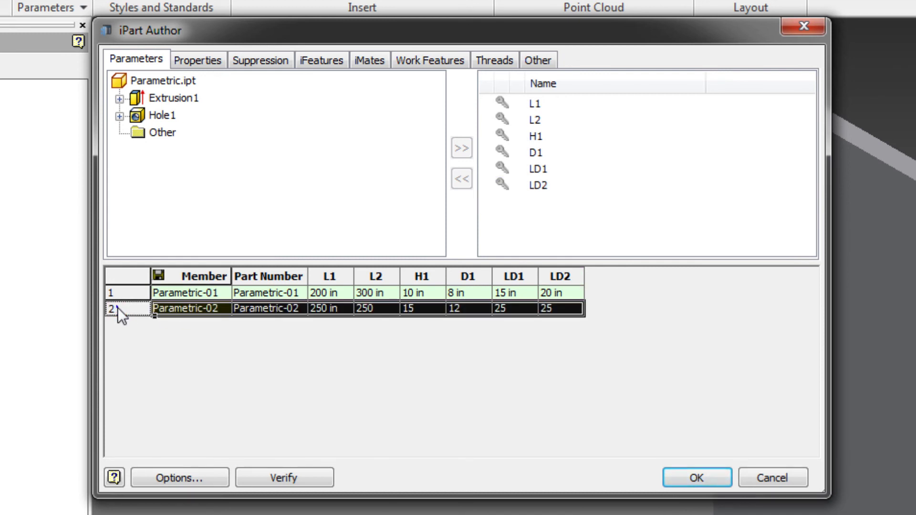
# Step: Insert a Parametric-03 row with L1 300 and L2 450
pyautogui.rightClick(118, 308)
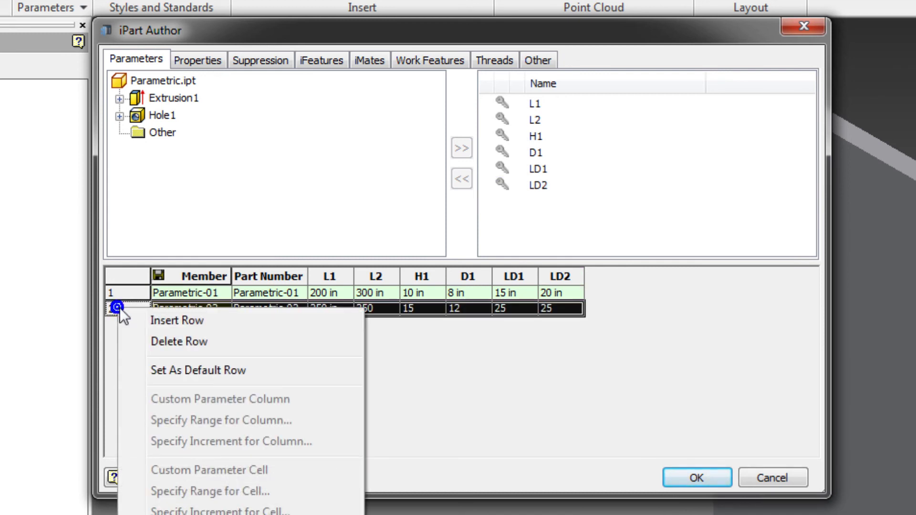
pyautogui.click(153, 321)
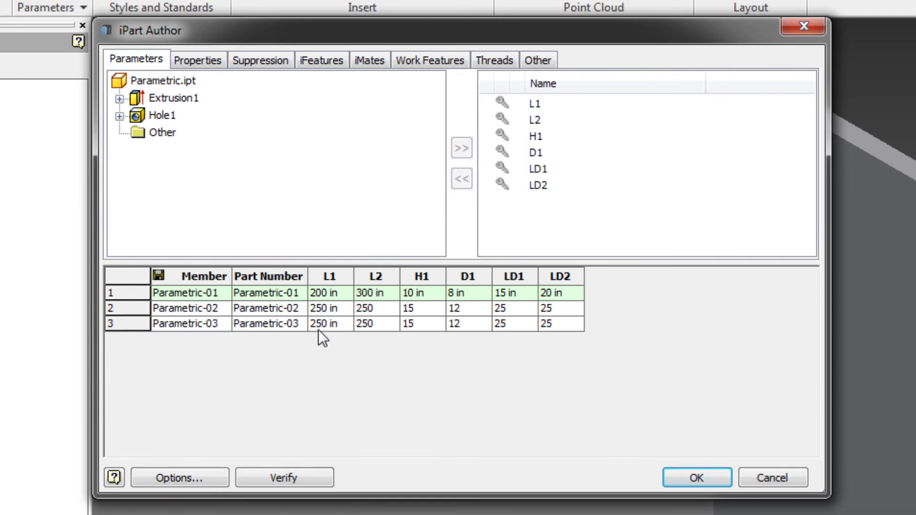
pyautogui.click(339, 325)
pyautogui.doubleClick(334, 325)
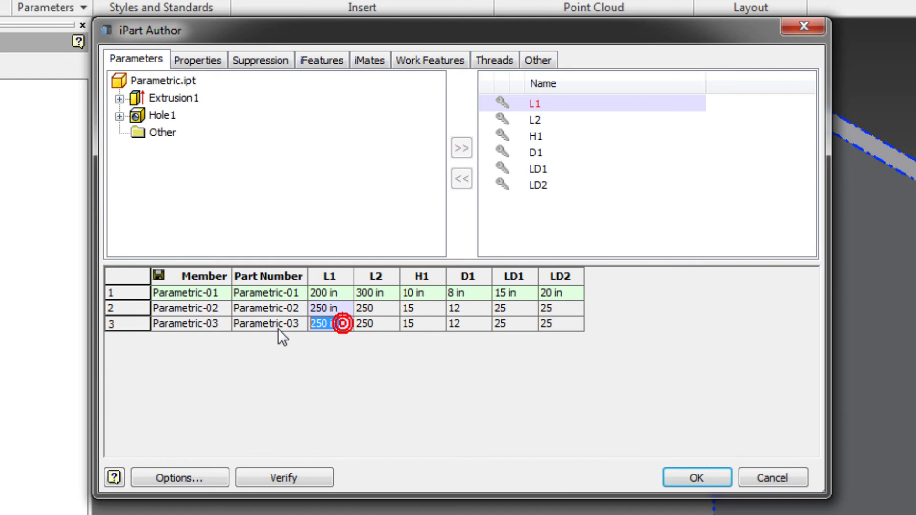
pyautogui.write('300')
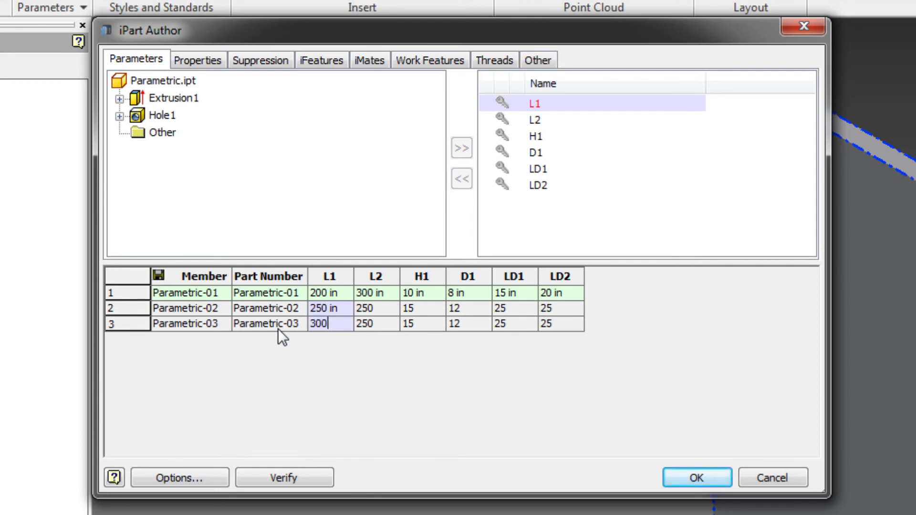
pyautogui.click(389, 324)
pyautogui.write('40')
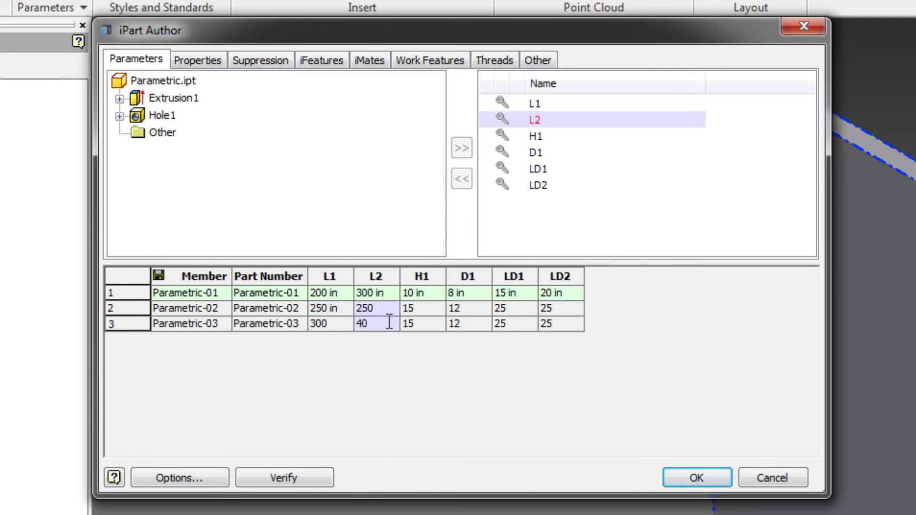
pyautogui.write('0')
# Step: Set Parametric-03's H1 20, D1 15, LD1 40 and LD2 30, and accept the iPart table
pyautogui.click(420, 324)
pyautogui.write('20')
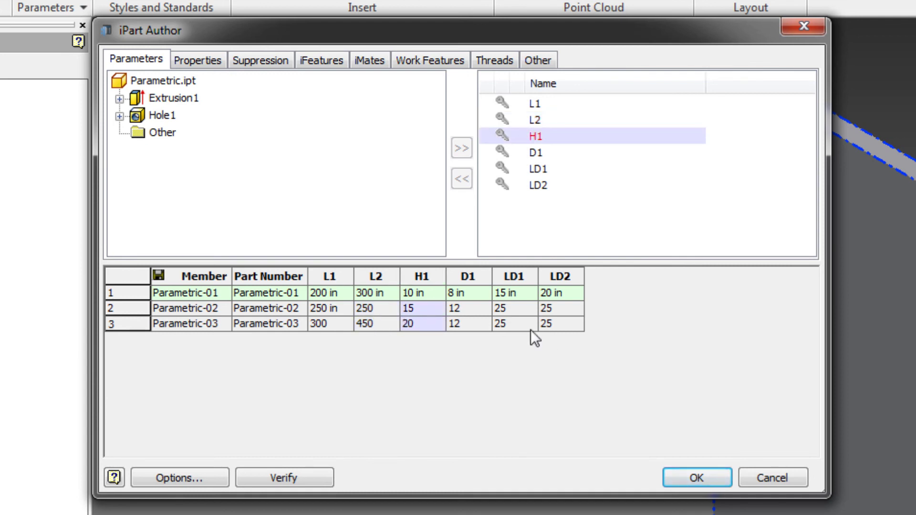
pyautogui.click(467, 321)
pyautogui.moveTo(468, 321); pyautogui.dragTo(446, 325)
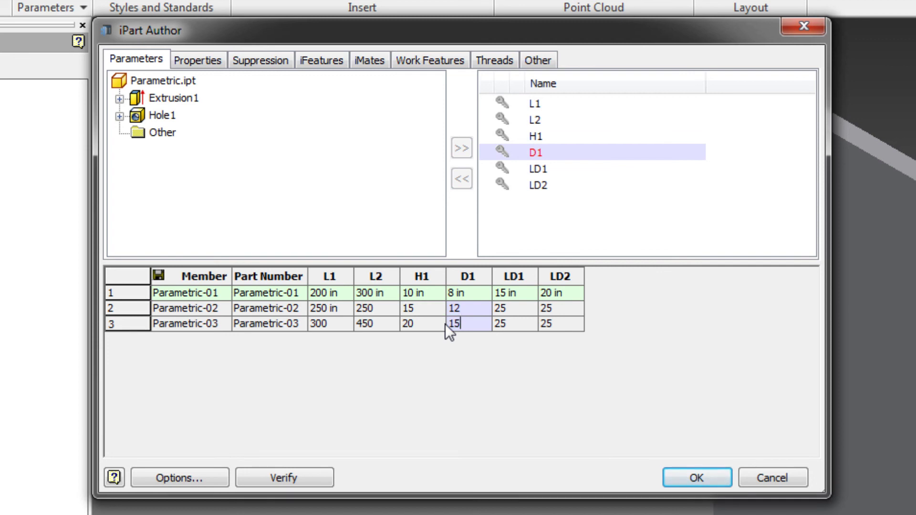
pyautogui.press('Tab')
pyautogui.click(511, 323)
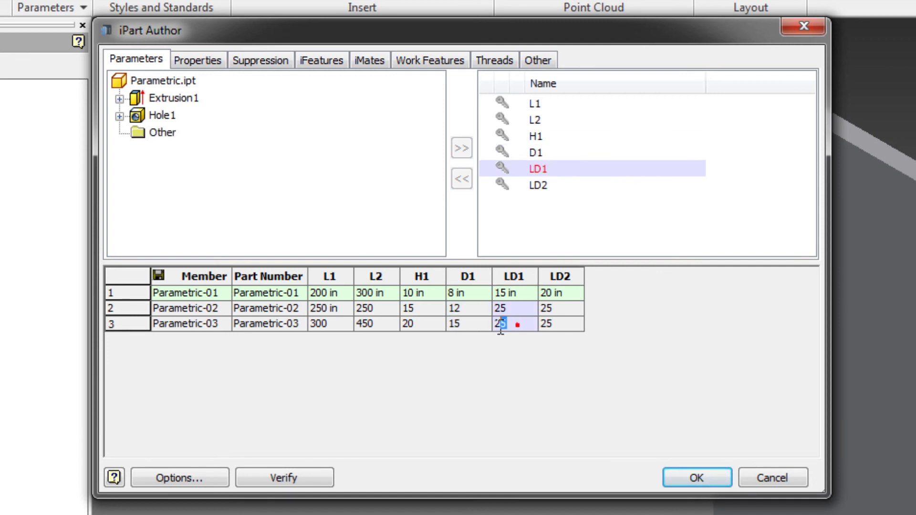
pyautogui.hotkey('shift', 'Home')
pyautogui.write('40')
pyautogui.press('Tab')
pyautogui.hotkey('shift', 'Home')
pyautogui.write('30')
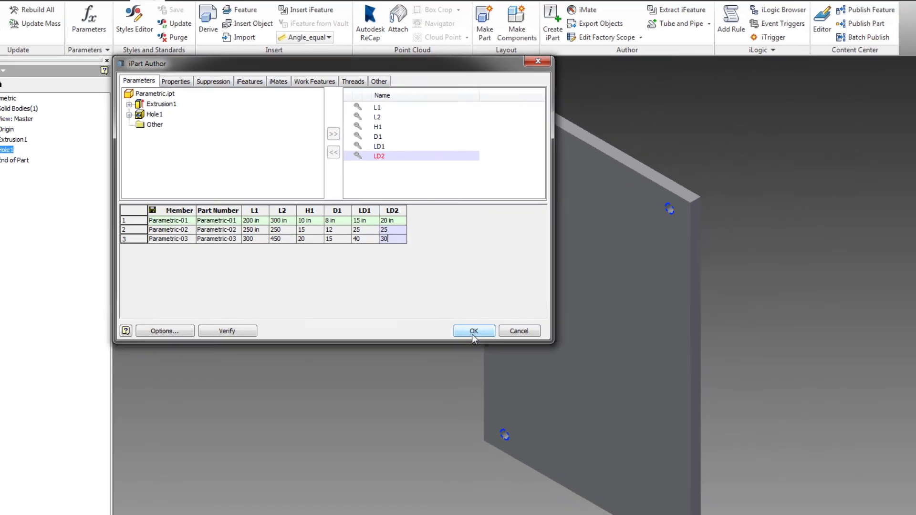
pyautogui.click(473, 331)
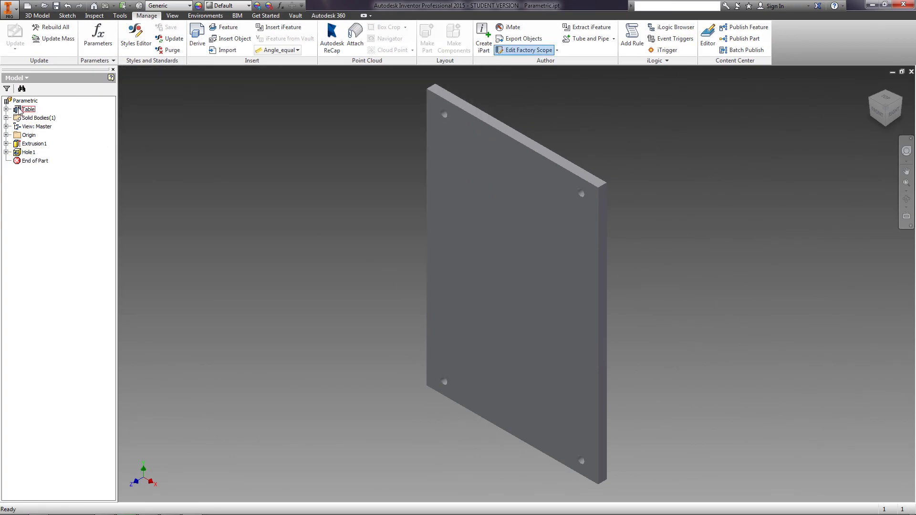
# Step: Set the Parametric part's material to Steel, Carbon in iProperties, bringing its mass to 169589,324 lbmass
pyautogui.click(6, 109)
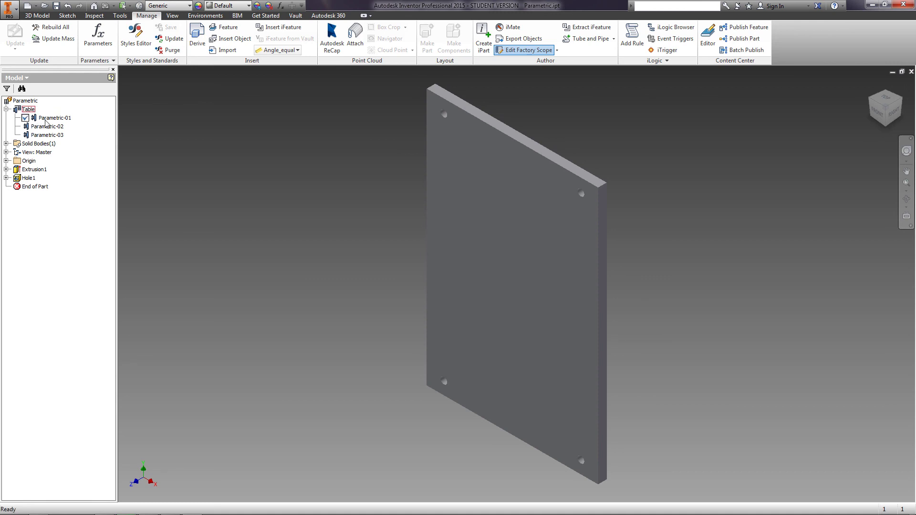
pyautogui.click(24, 100)
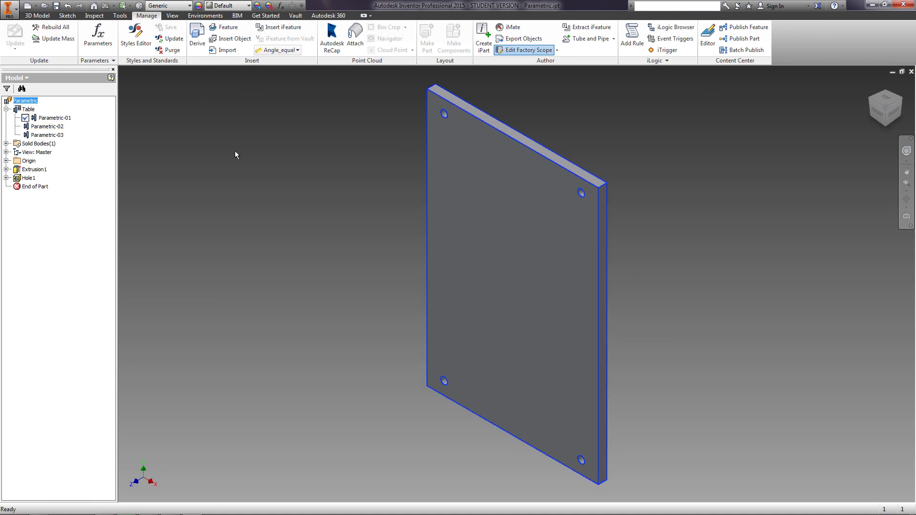
pyautogui.rightClick(14, 103)
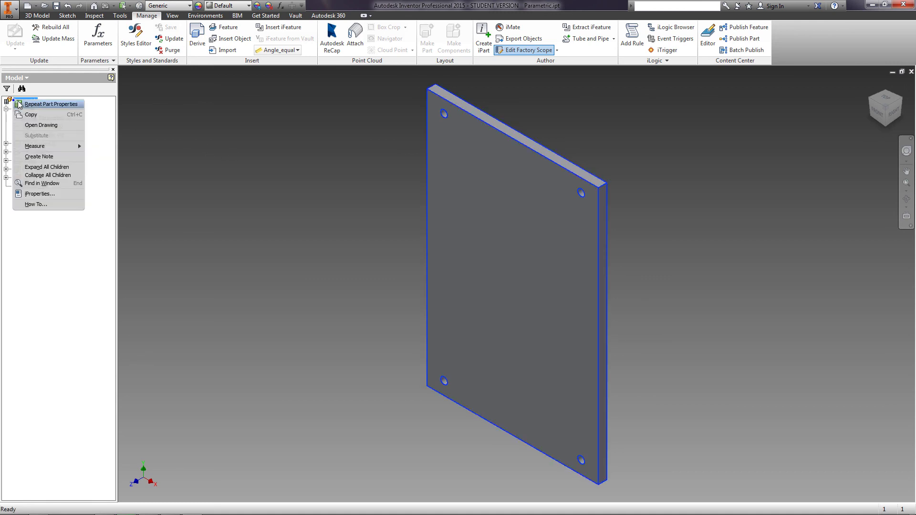
pyautogui.click(32, 193)
pyautogui.click(504, 126)
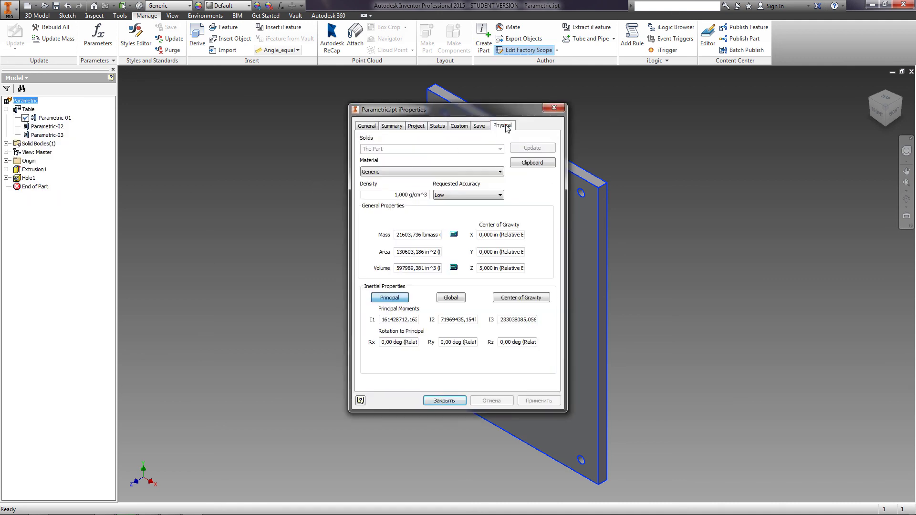
pyautogui.click(460, 173)
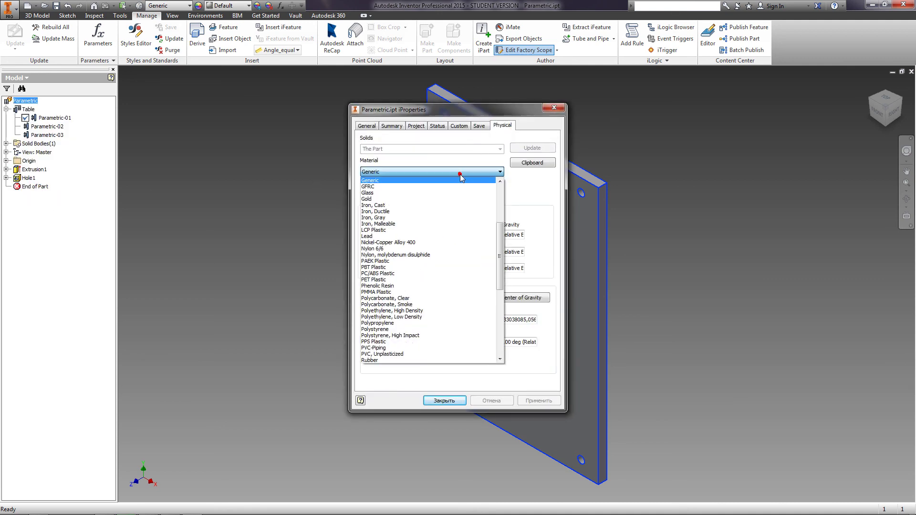
pyautogui.scroll(-14, 445, 216)
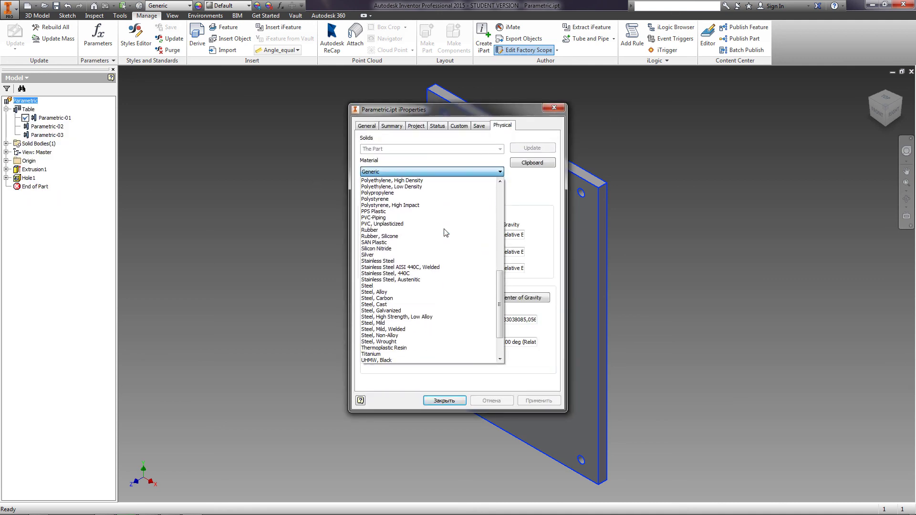
pyautogui.click(416, 299)
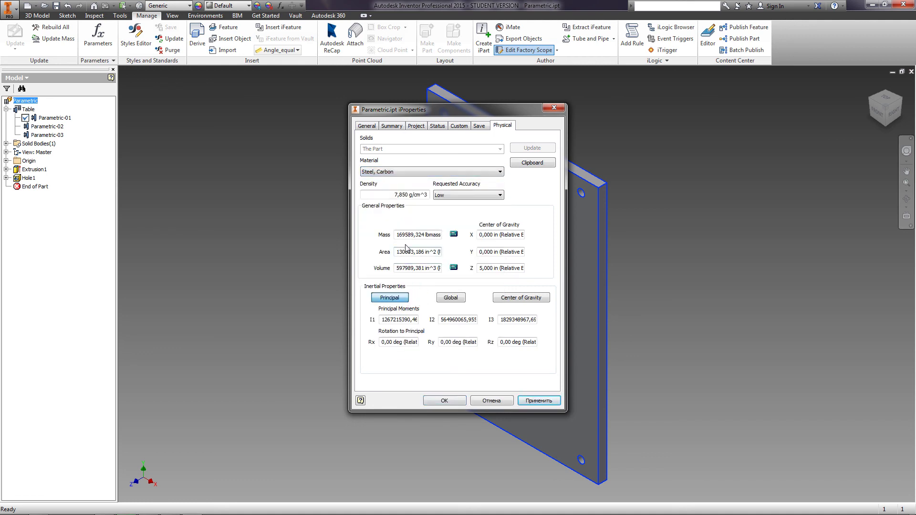
pyautogui.moveTo(413, 234); pyautogui.dragTo(395, 246)
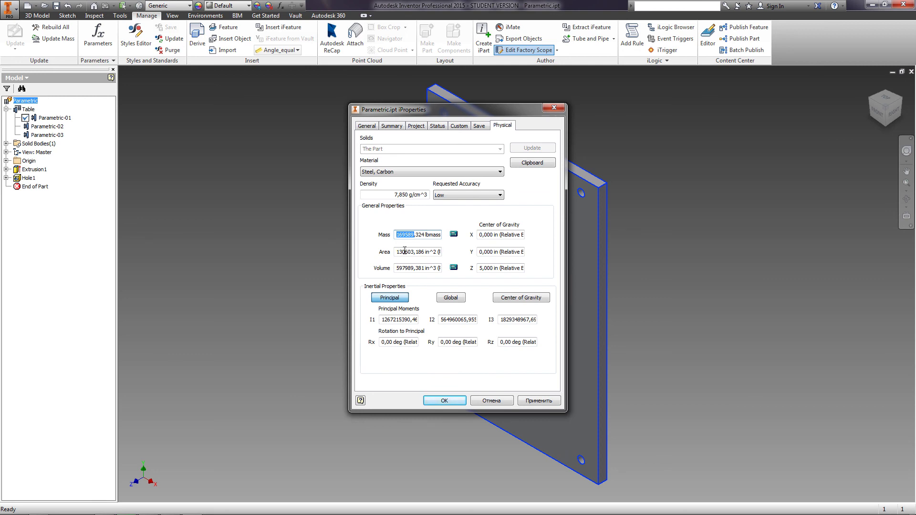
pyautogui.click(526, 403)
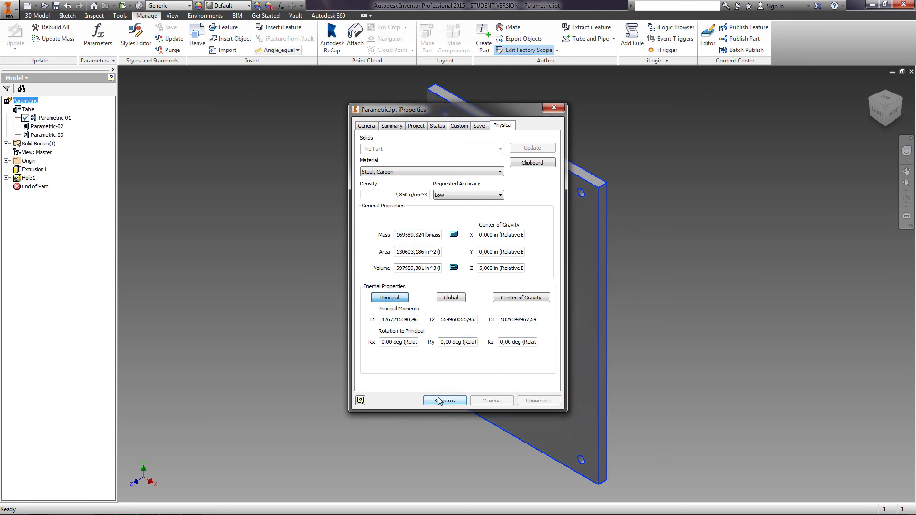
pyautogui.click(436, 401)
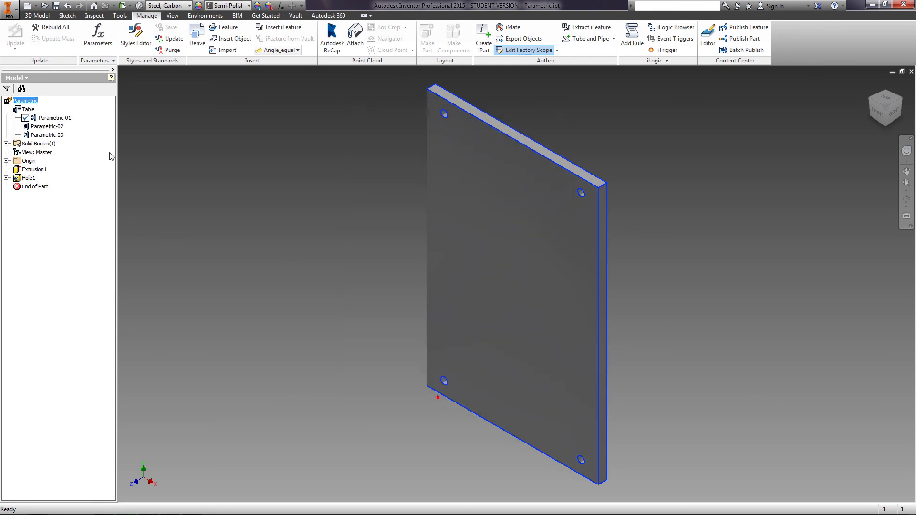
# Step: Activate Parametric-02 and update its physical iProperties to show a mass of 263949,813 lbmass
pyautogui.click(37, 128)
pyautogui.doubleClick(37, 127)
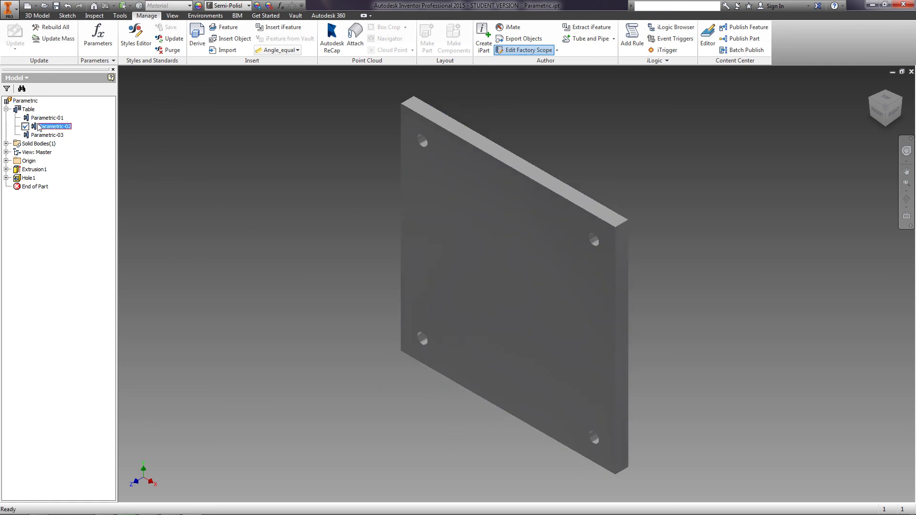
pyautogui.rightClick(23, 100)
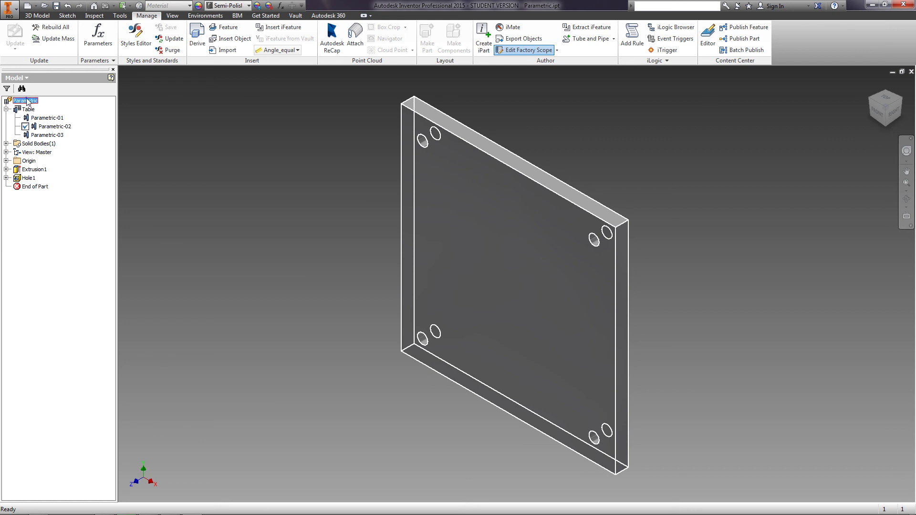
pyautogui.click(52, 191)
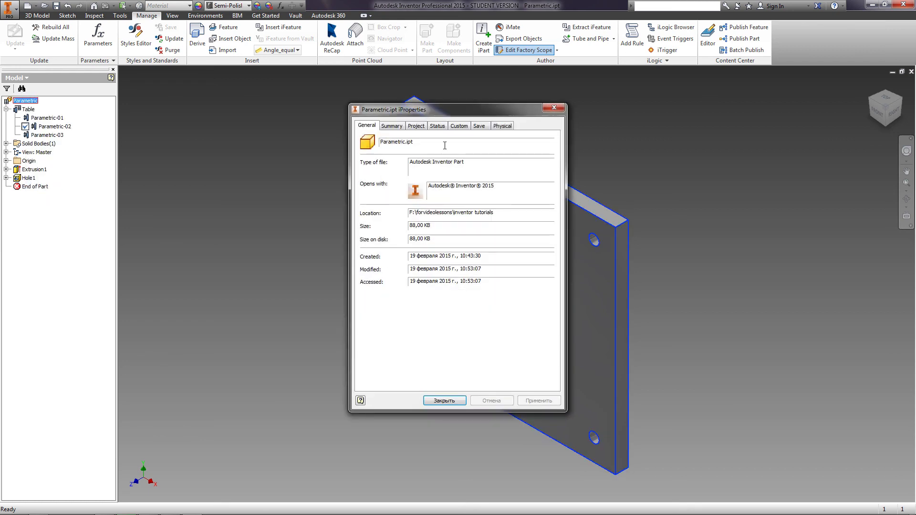
pyautogui.click(500, 126)
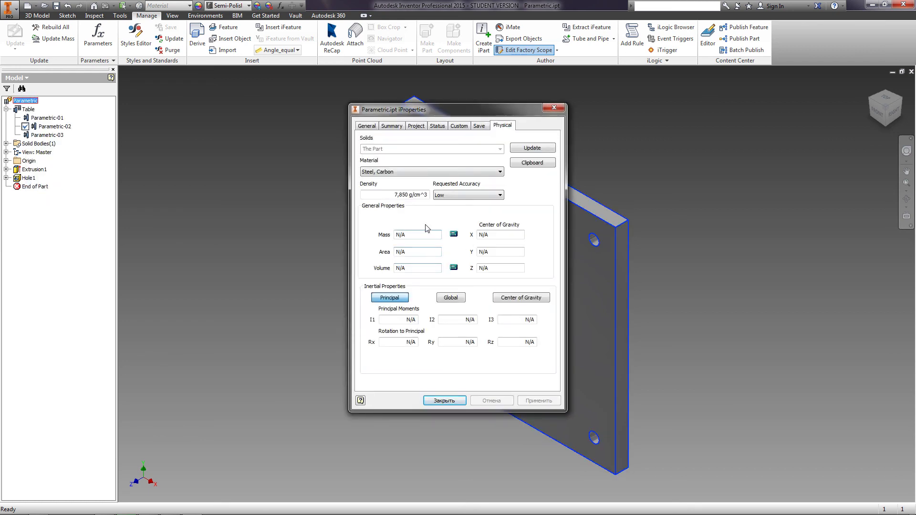
pyautogui.click(526, 150)
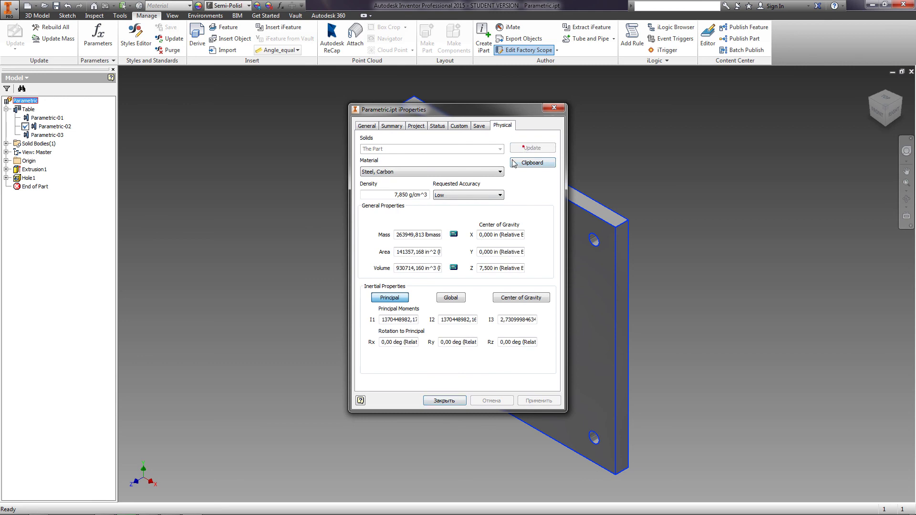
pyautogui.doubleClick(414, 233)
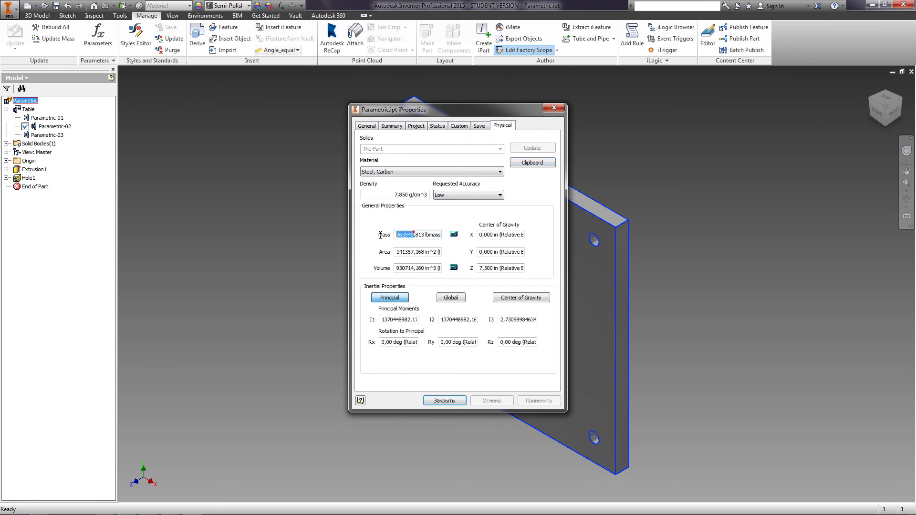
pyautogui.click(554, 108)
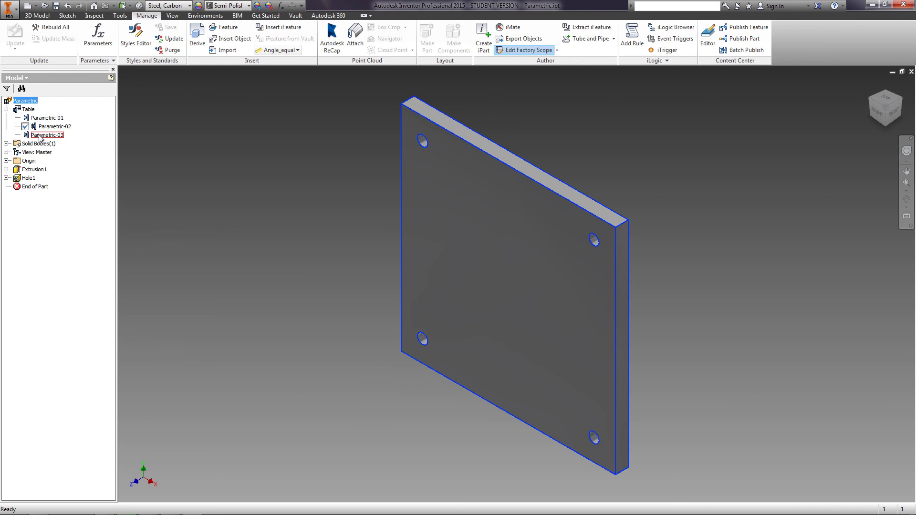
# Step: Make Parametric-03 the active iPart member, resizing the plate to 300 by 450
pyautogui.doubleClick(40, 135)
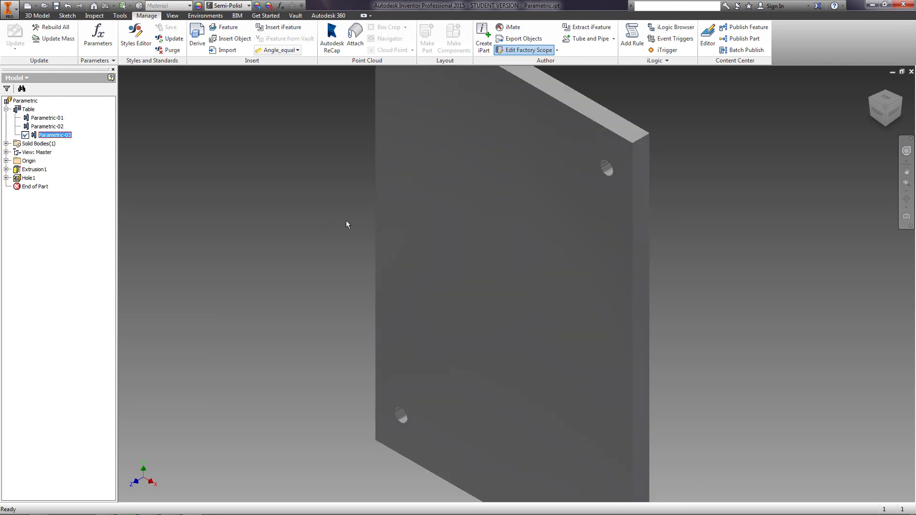
pyautogui.rightClick(25, 101)
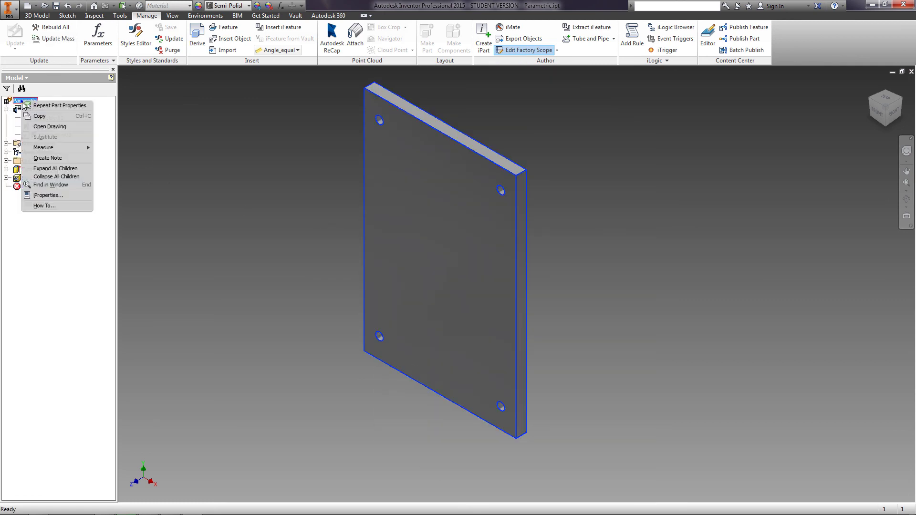